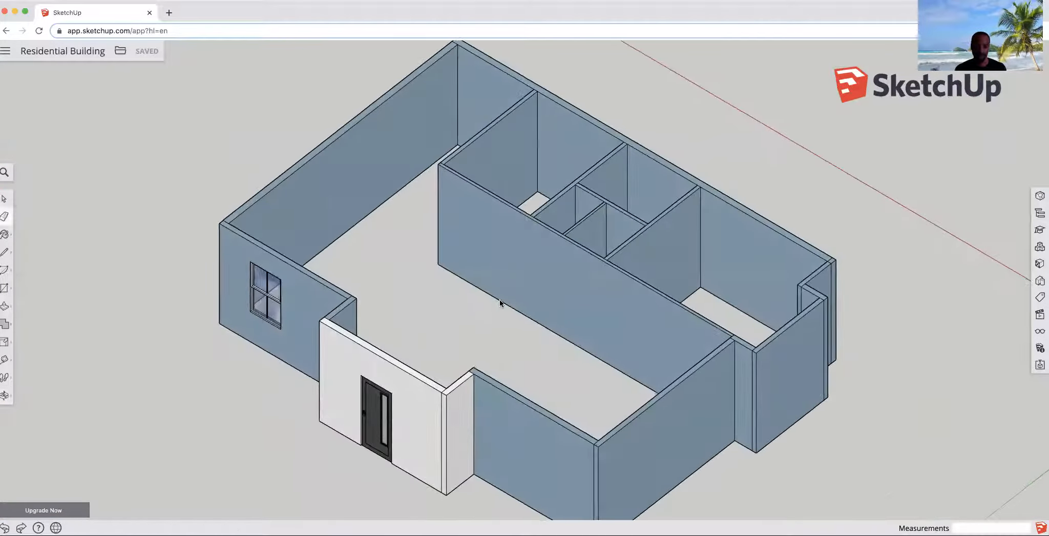
# - Draw a floor rectangle about 36' by 25'9" spanning the main room's opposite inner wall corners
pyautogui.moveTo(437, 322)
pyautogui.mouseDown()
pyautogui.moveTo(402, 367)
pyautogui.moveTo(434, 316)
pyautogui.mouseUp()
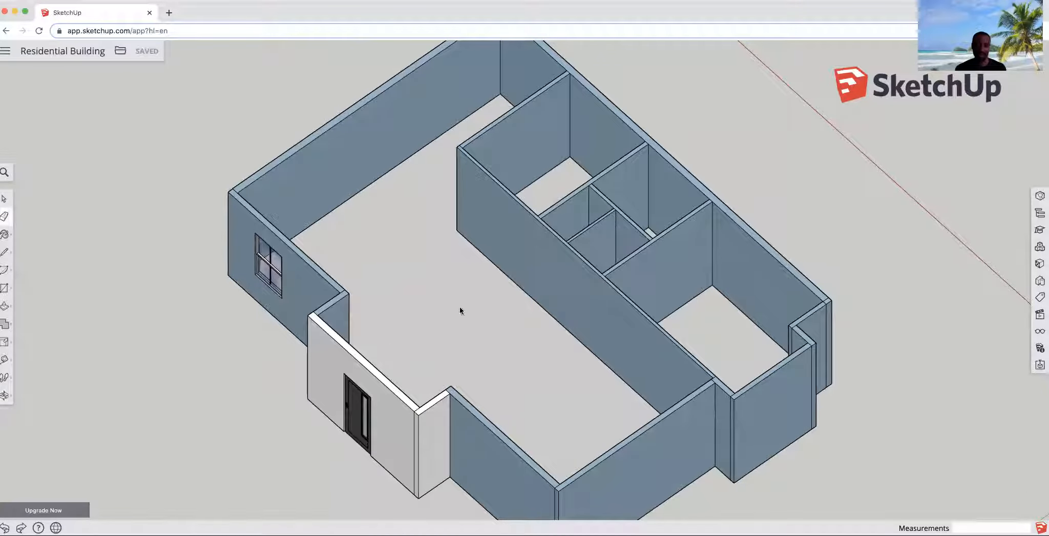
pyautogui.moveTo(519, 333); pyautogui.dragTo(399, 302)
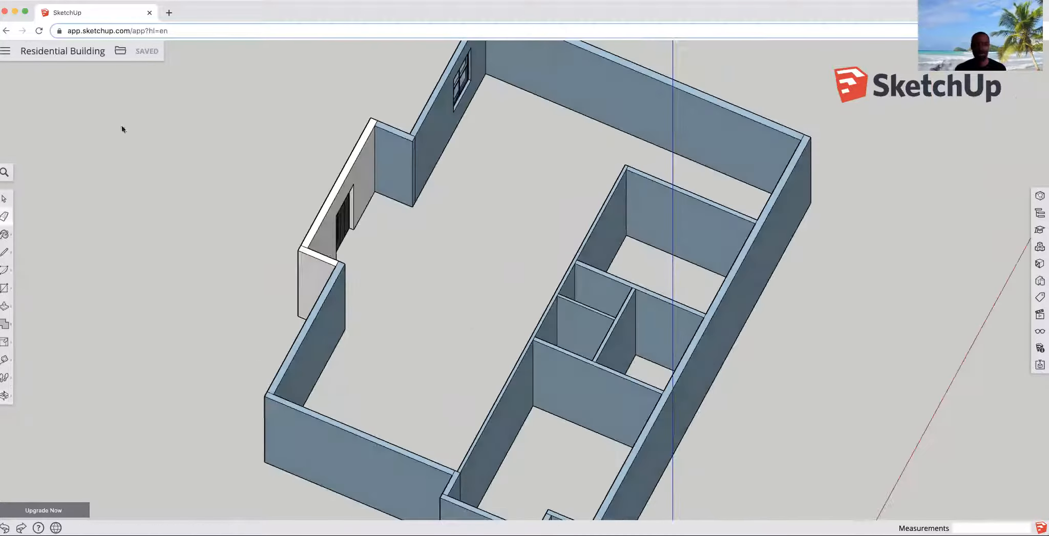
pyautogui.click(6, 252)
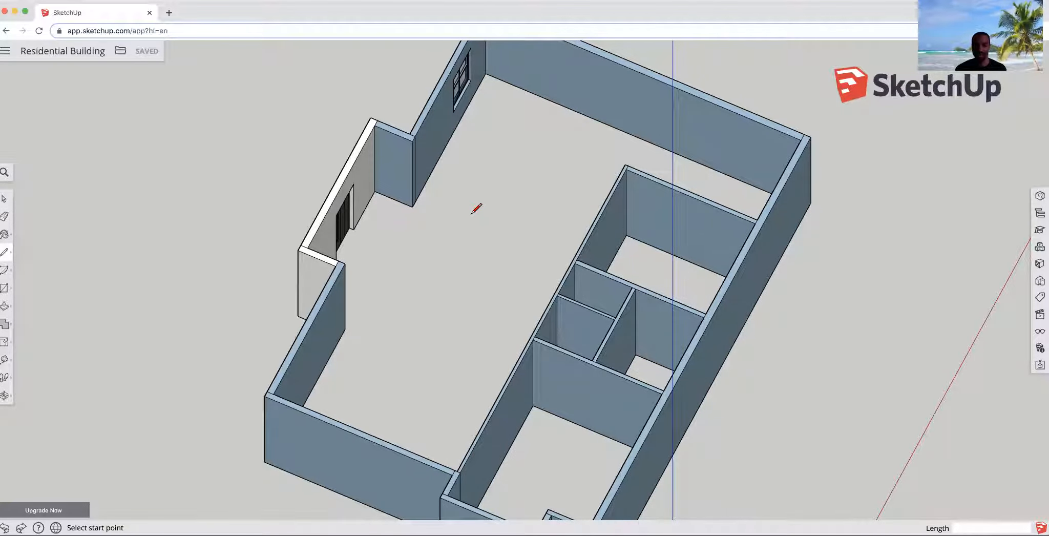
pyautogui.scroll(-2, 476, 208)
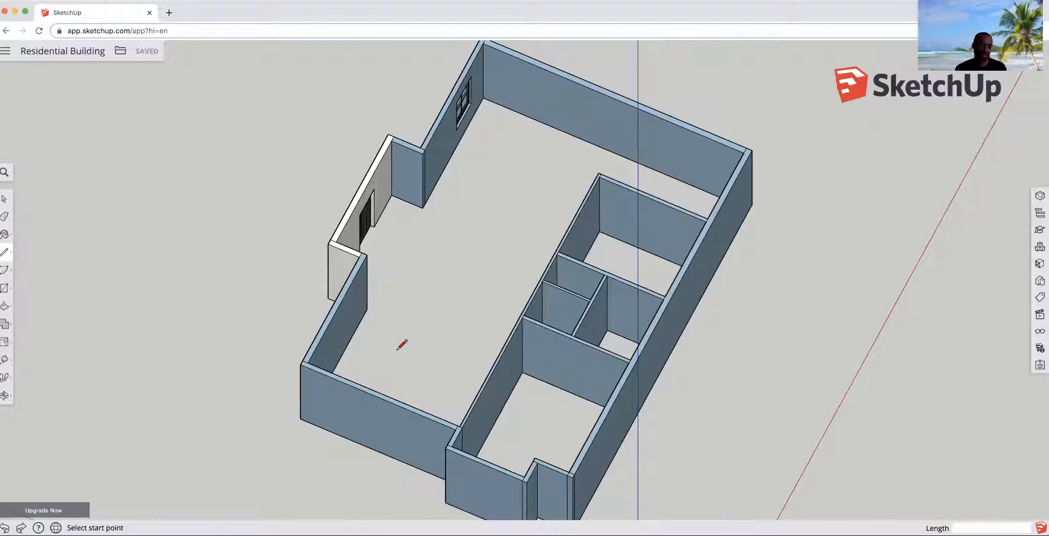
pyautogui.click(5, 289)
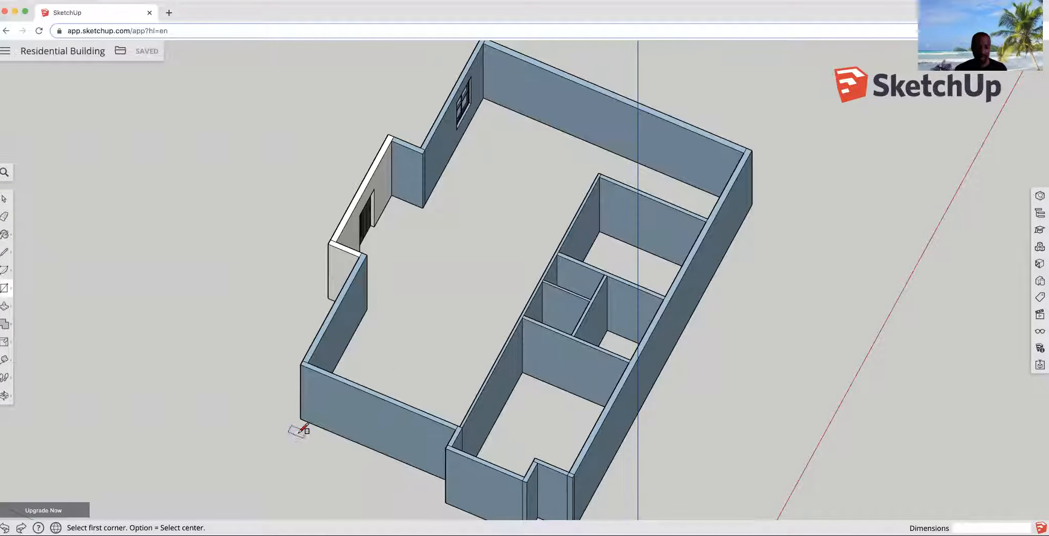
pyautogui.click(484, 97)
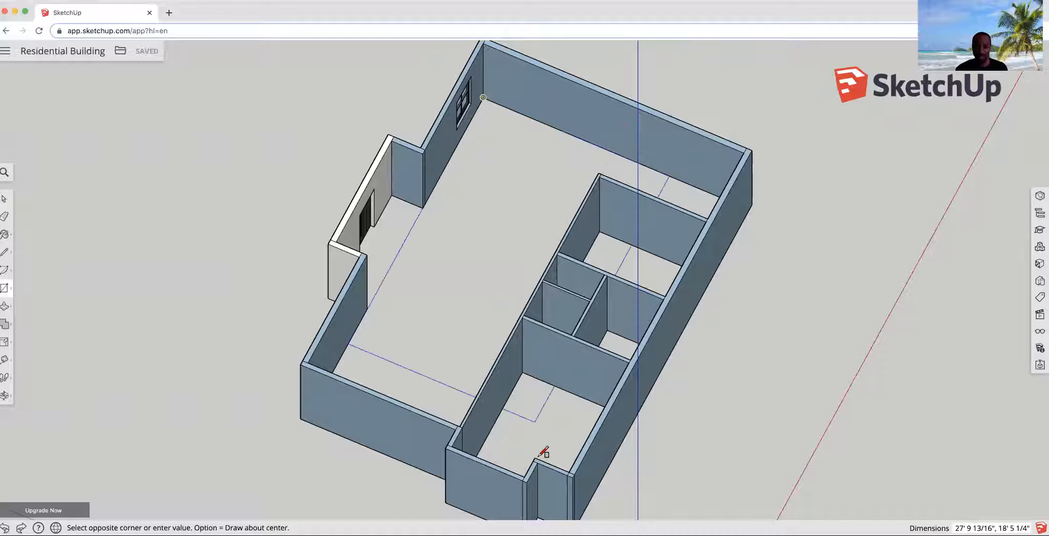
pyautogui.moveTo(562, 411); pyautogui.dragTo(612, 498, button='middle')
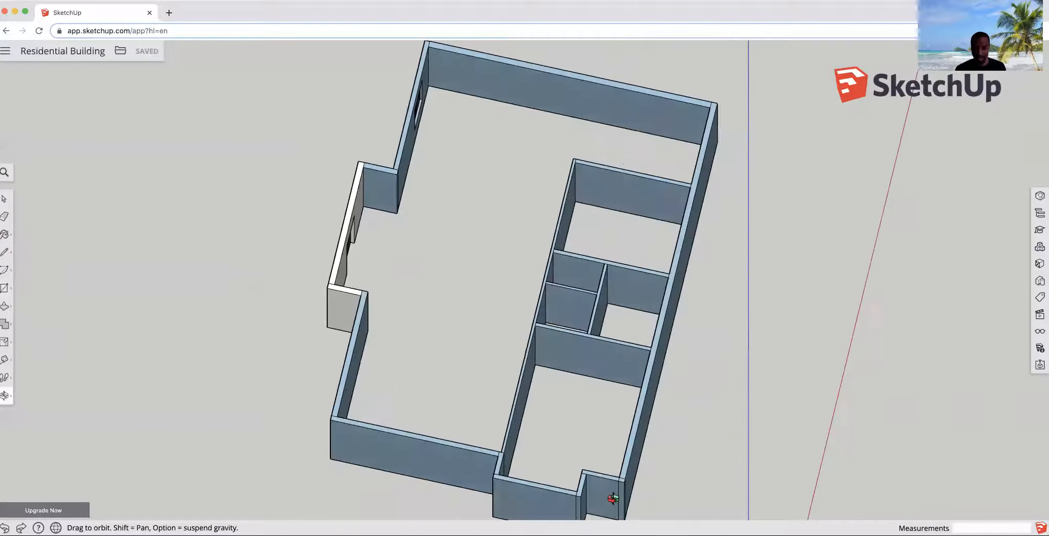
pyautogui.moveTo(601, 378); pyautogui.dragTo(520, 259, button='middle')
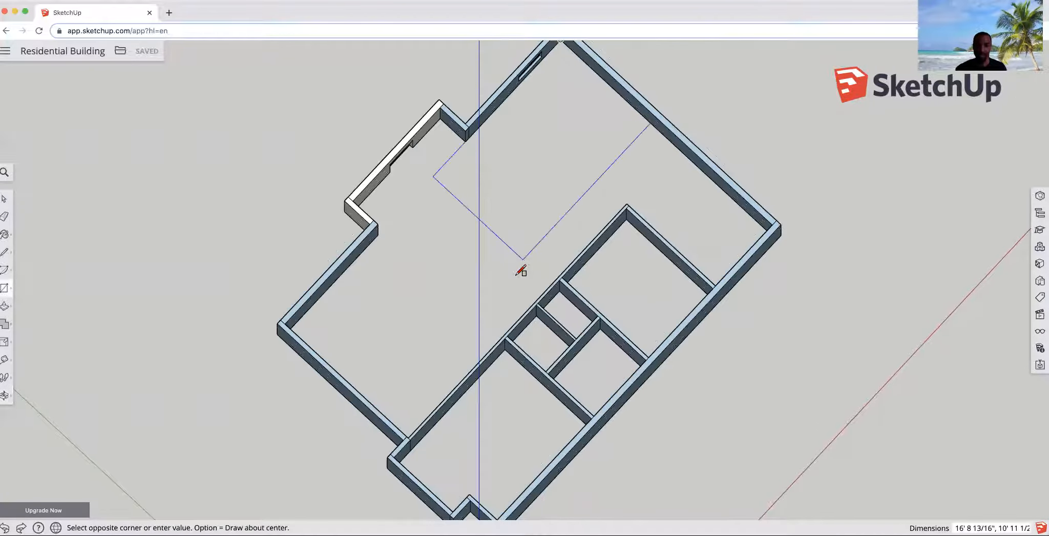
pyautogui.moveTo(498, 484); pyautogui.dragTo(24, 408, button='middle')
pyautogui.moveTo(262, 307); pyautogui.dragTo(7, 279, button='middle')
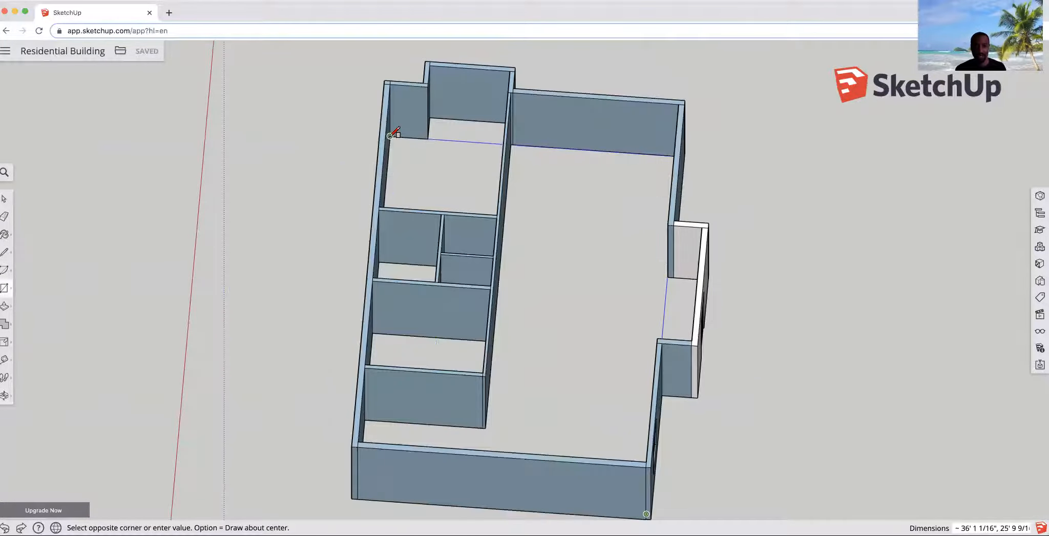
pyautogui.click(390, 135)
pyautogui.moveTo(492, 250); pyautogui.dragTo(533, 238, button='middle')
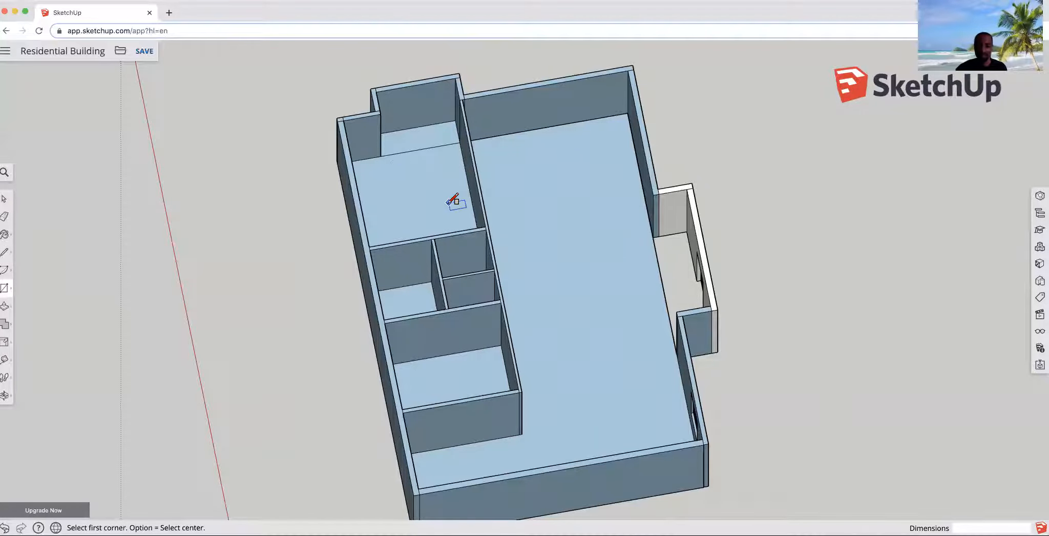
pyautogui.moveTo(471, 274); pyautogui.dragTo(548, 253, button='middle')
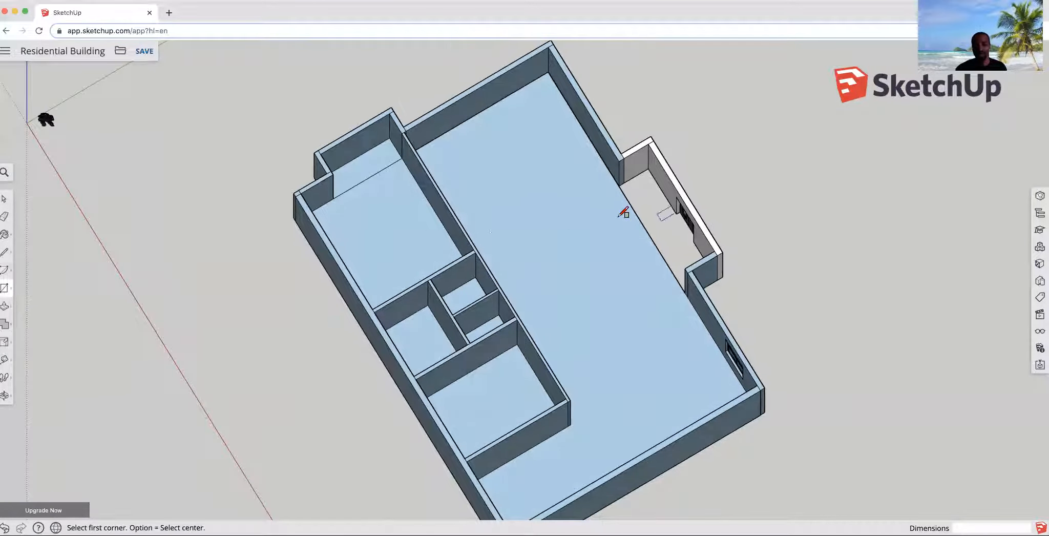
pyautogui.moveTo(584, 261); pyautogui.dragTo(533, 133, button='middle')
pyautogui.scroll(5, 543, 169)
pyautogui.click(520, 116)
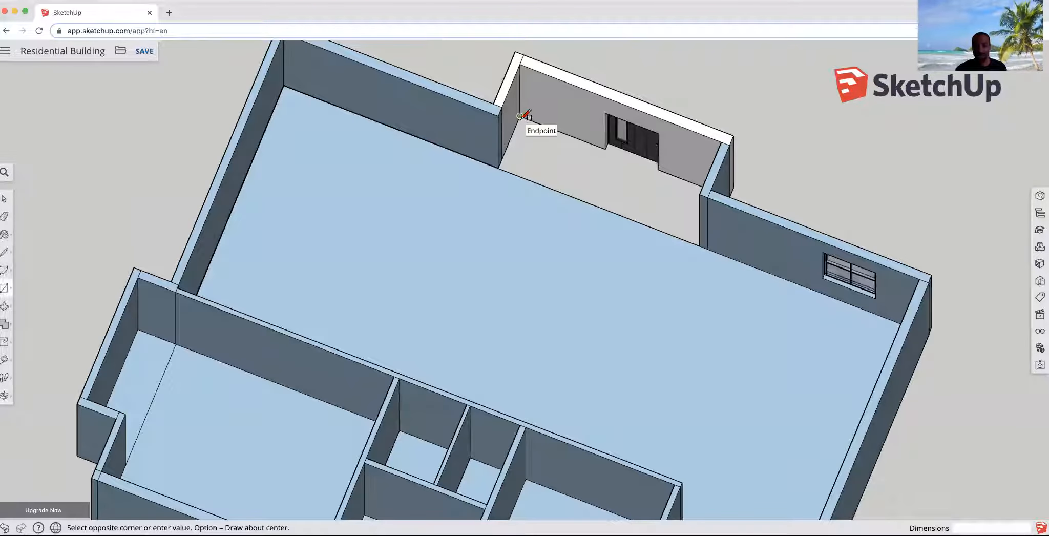
pyautogui.press('Escape')
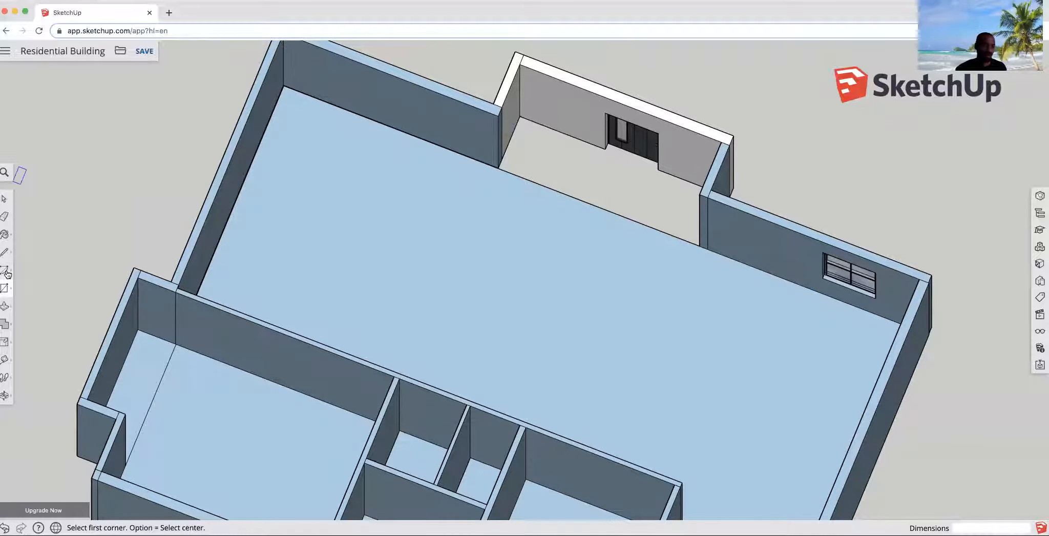
# - Draw a line across the entry opening between the wall ends, and a diagonal line from the entry's back corner to it
pyautogui.click(4, 252)
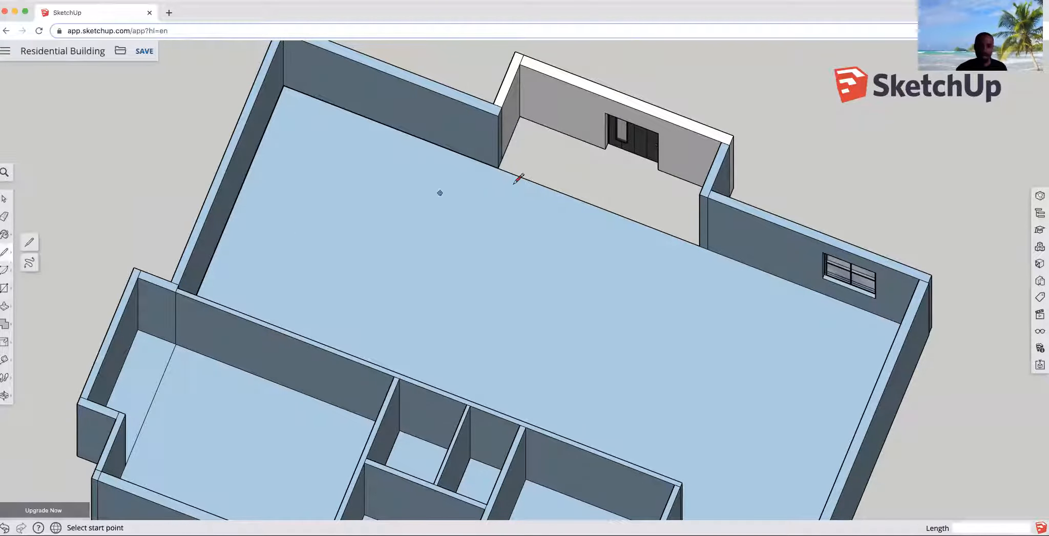
pyautogui.click(520, 115)
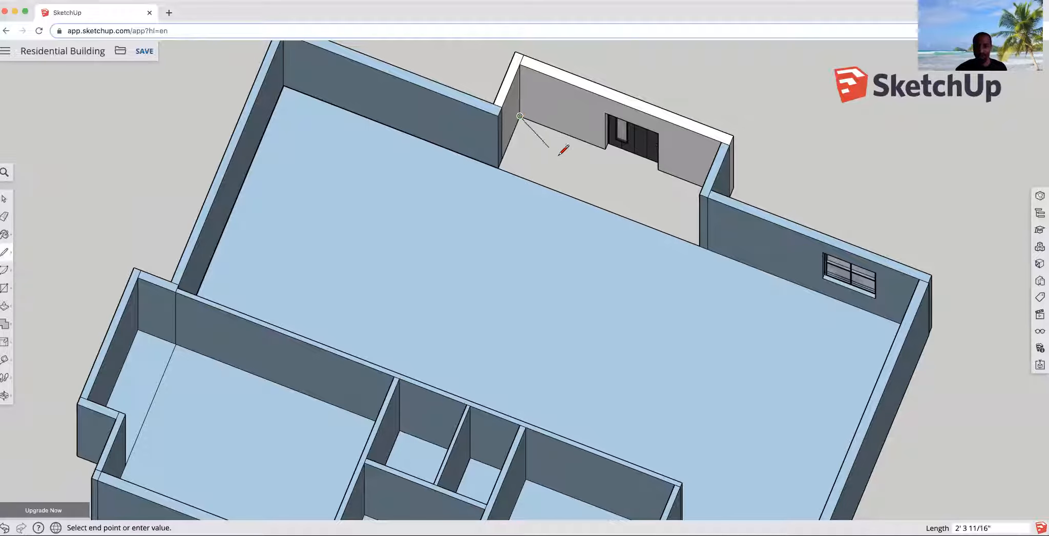
pyautogui.moveTo(603, 187)
pyautogui.mouseDown(button='middle')
pyautogui.moveTo(801, 219)
pyautogui.moveTo(620, 157)
pyautogui.mouseUp(button='middle')
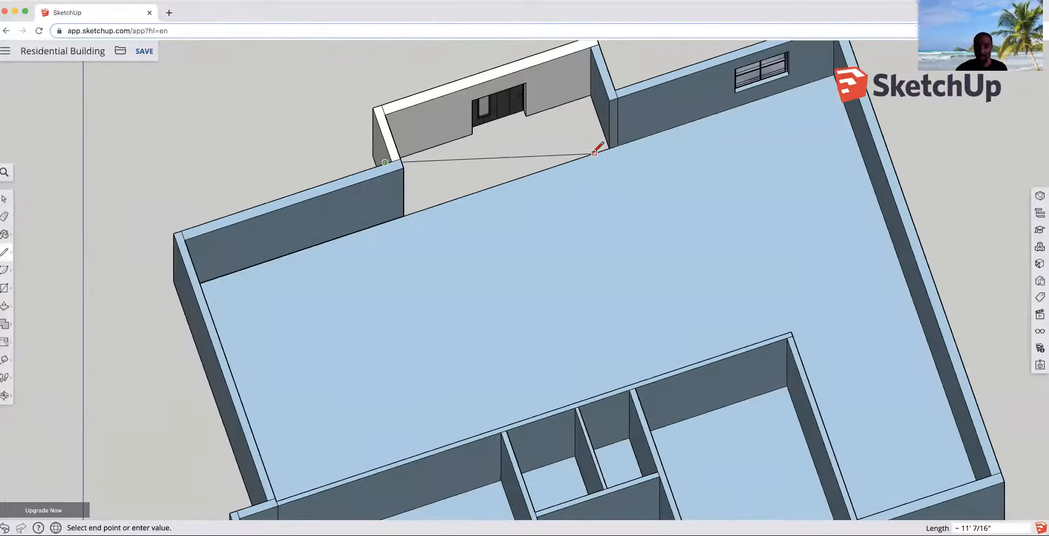
pyautogui.click(607, 149)
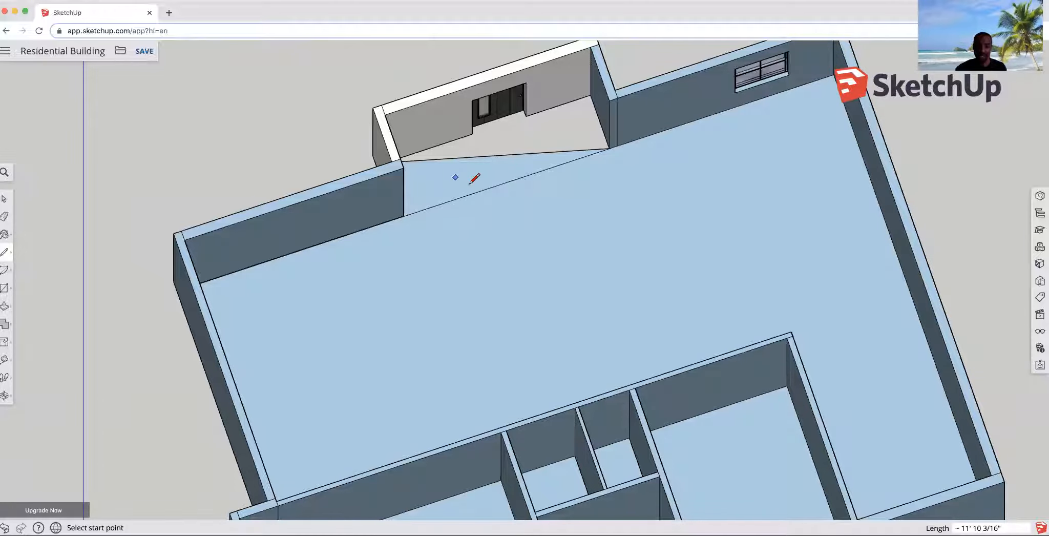
pyautogui.click(590, 94)
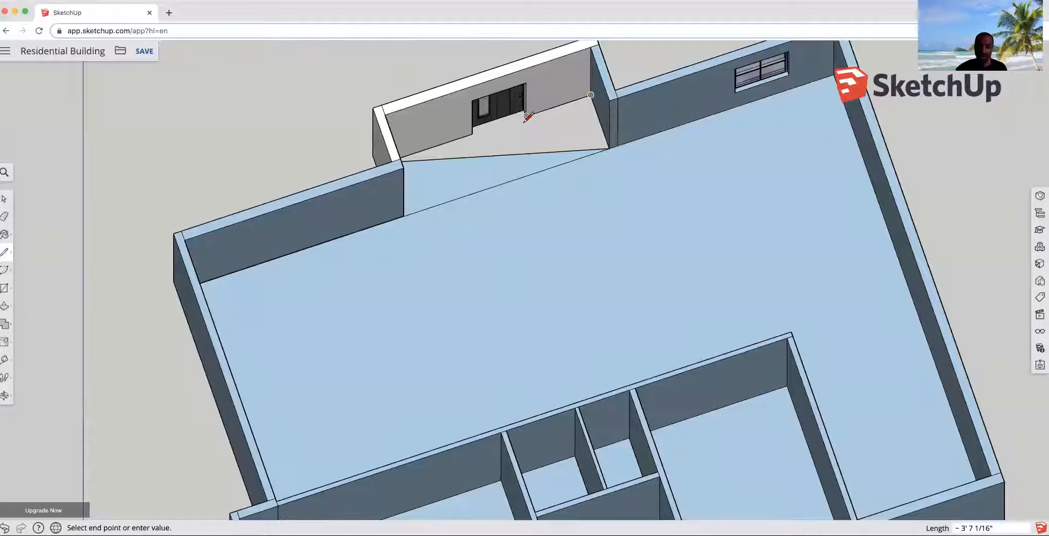
pyautogui.click(515, 153)
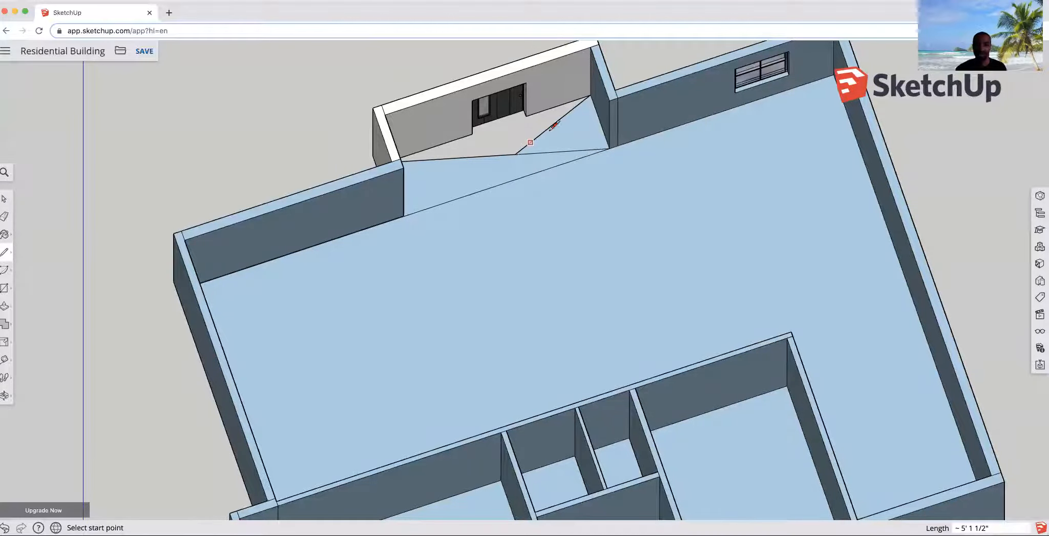
# - Draw a 3' line from the entry's other back corner to close the entry floor face
pyautogui.scroll(5, 496, 117)
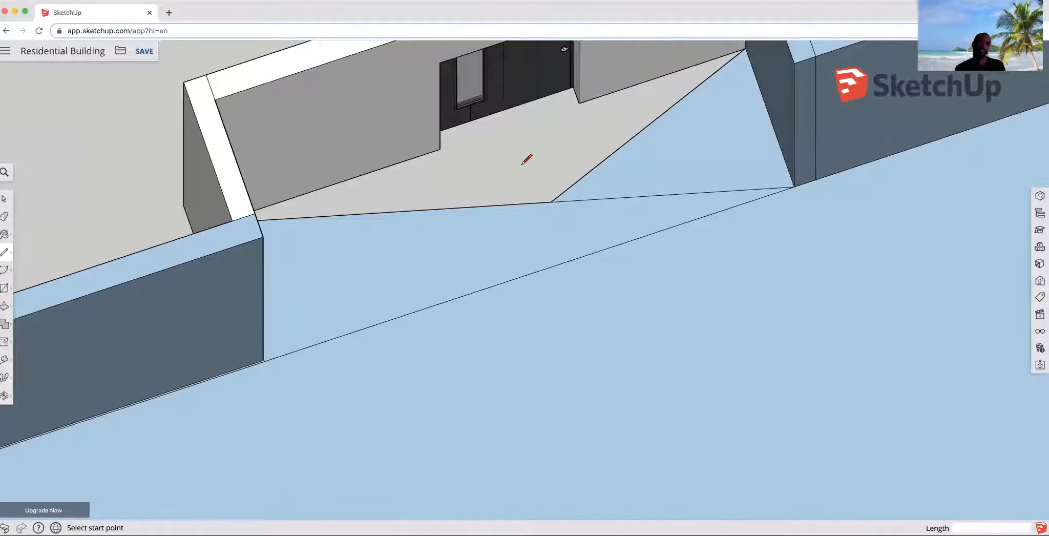
pyautogui.moveTo(499, 161); pyautogui.dragTo(552, 145, button='middle')
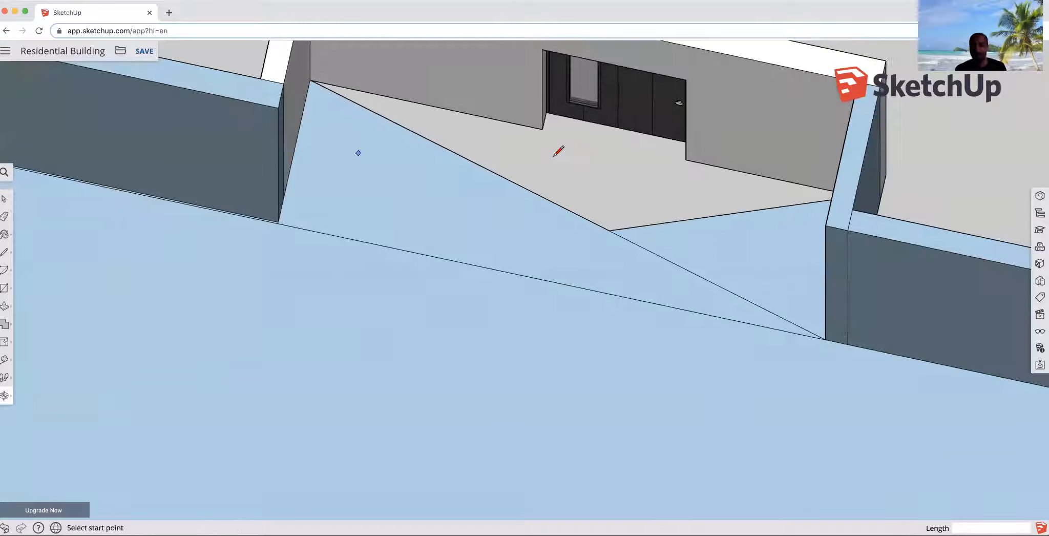
pyautogui.scroll(5, 550, 110)
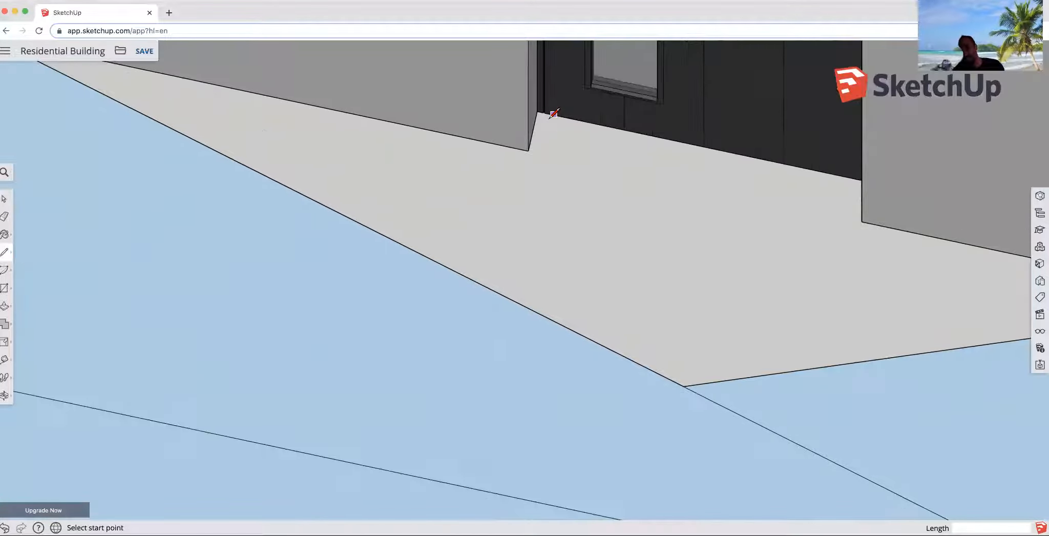
pyautogui.click(535, 107)
pyautogui.moveTo(620, 129); pyautogui.dragTo(732, 94, button='middle')
pyautogui.scroll(-5, 678, 238)
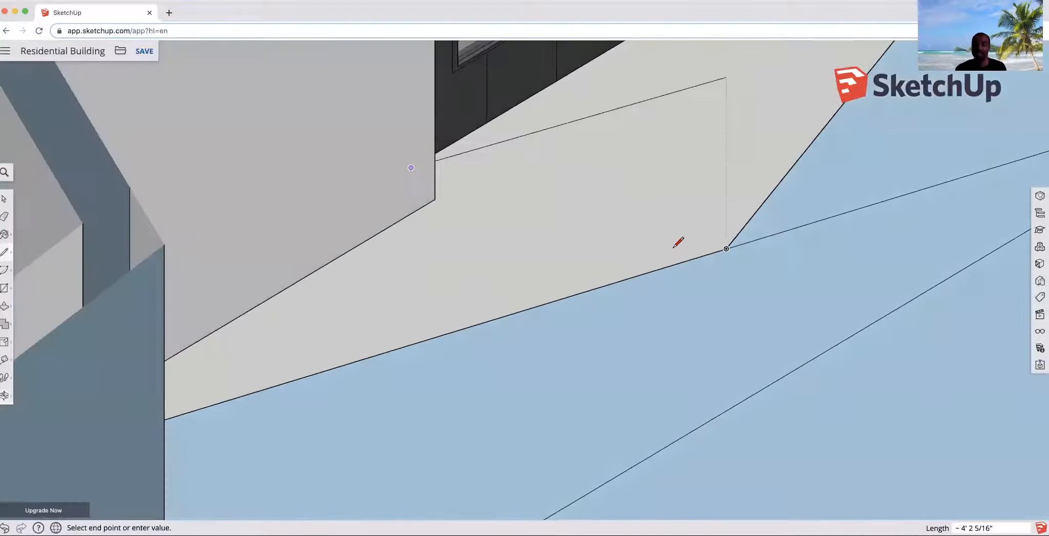
pyautogui.write("3'")
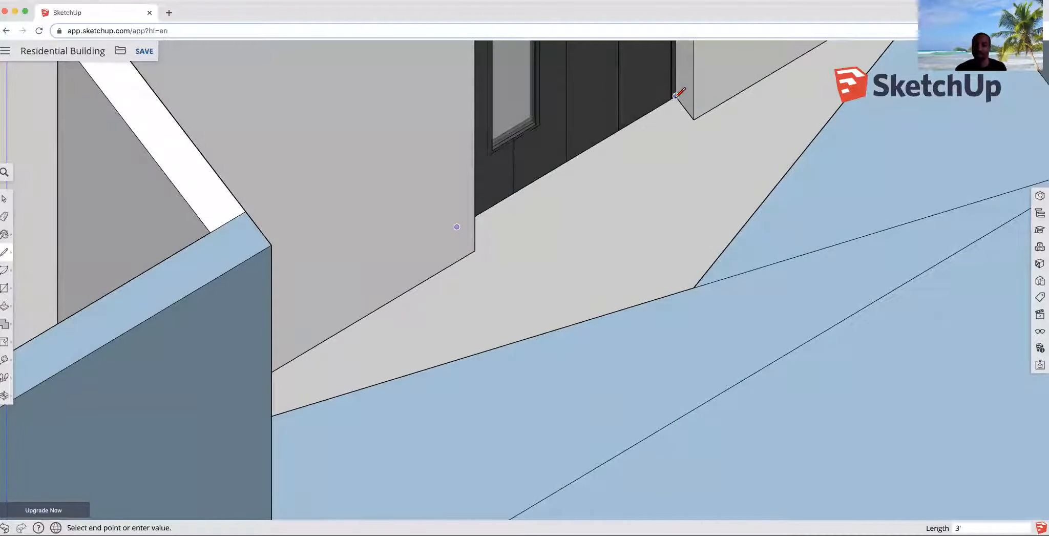
pyautogui.press('Return')
# - Erase the helper lines inside the entry floor and the line across its opening
pyautogui.scroll(-5, 674, 253)
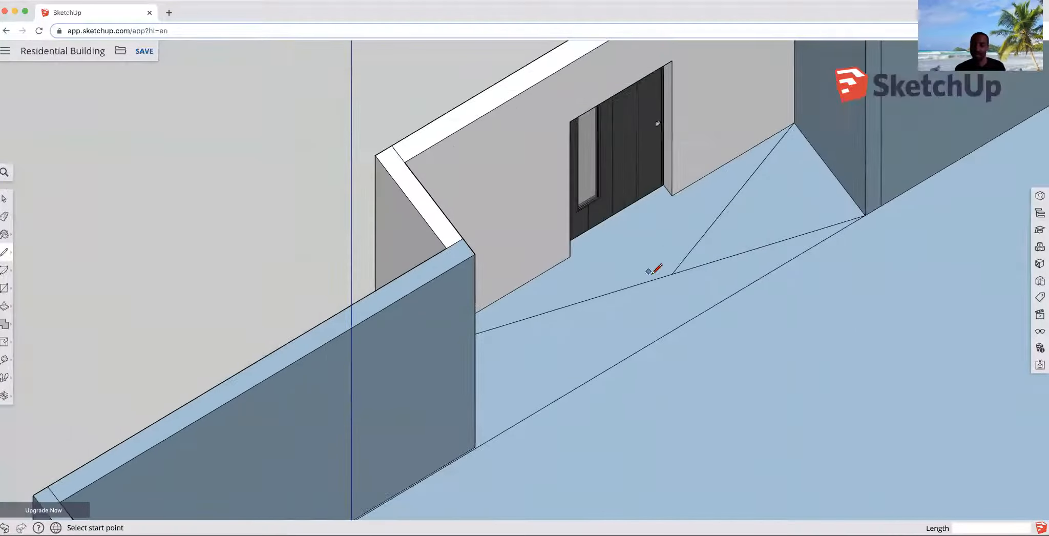
pyautogui.scroll(-4, 704, 266)
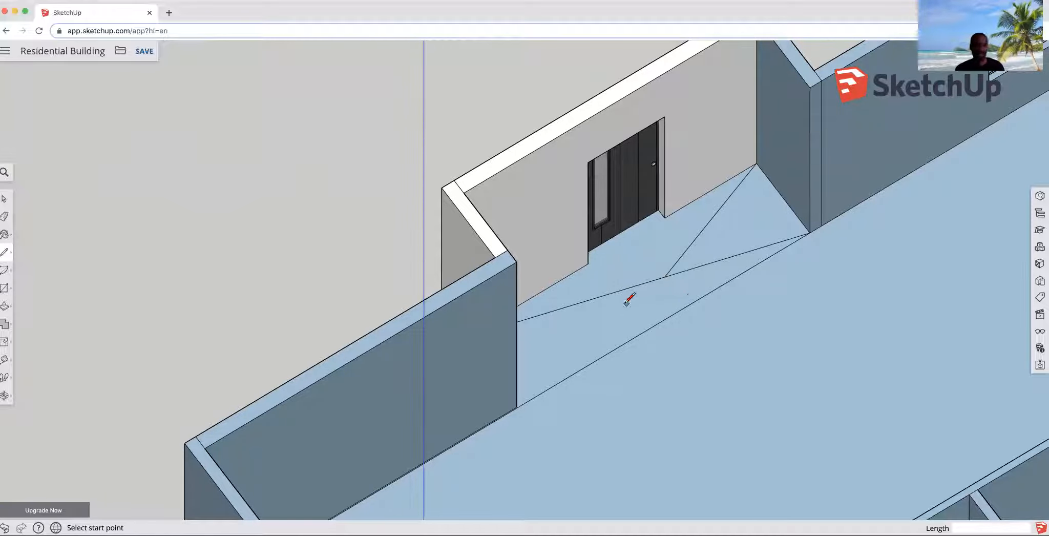
pyautogui.click(5, 217)
pyautogui.click(644, 283)
pyautogui.click(691, 269)
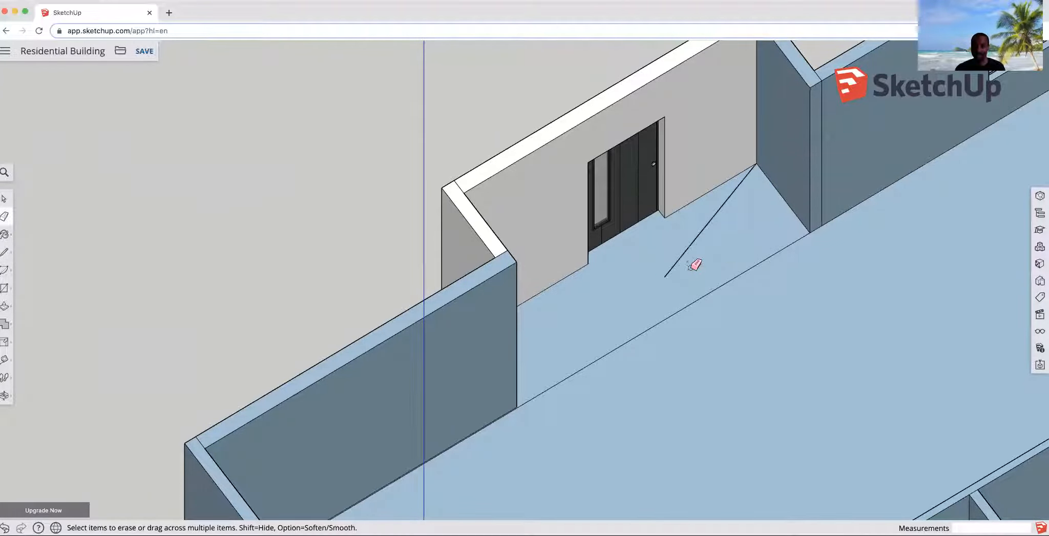
pyautogui.click(686, 251)
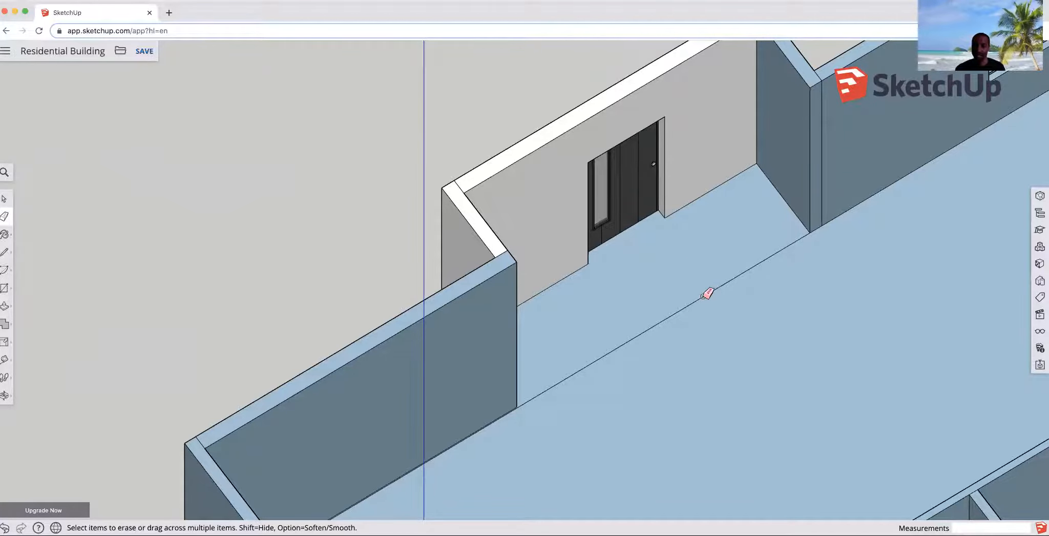
pyautogui.click(702, 296)
# - Switch to the Select tool and open the Materials panel
pyautogui.scroll(-8, 661, 287)
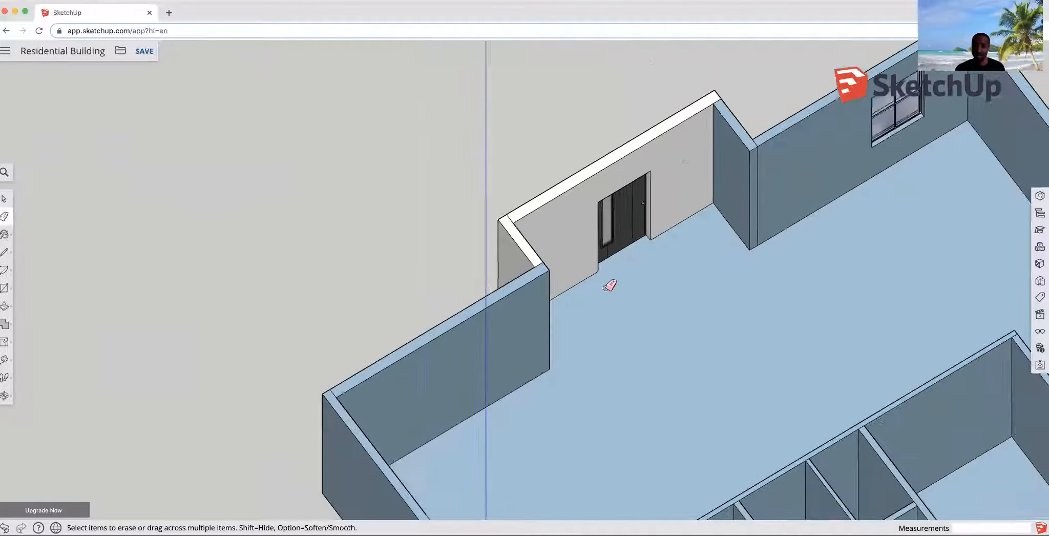
pyautogui.moveTo(658, 311)
pyautogui.mouseDown(button='middle')
pyautogui.moveTo(491, 299)
pyautogui.moveTo(499, 392)
pyautogui.moveTo(344, 353)
pyautogui.moveTo(226, 403)
pyautogui.moveTo(208, 274)
pyautogui.mouseUp(button='middle')
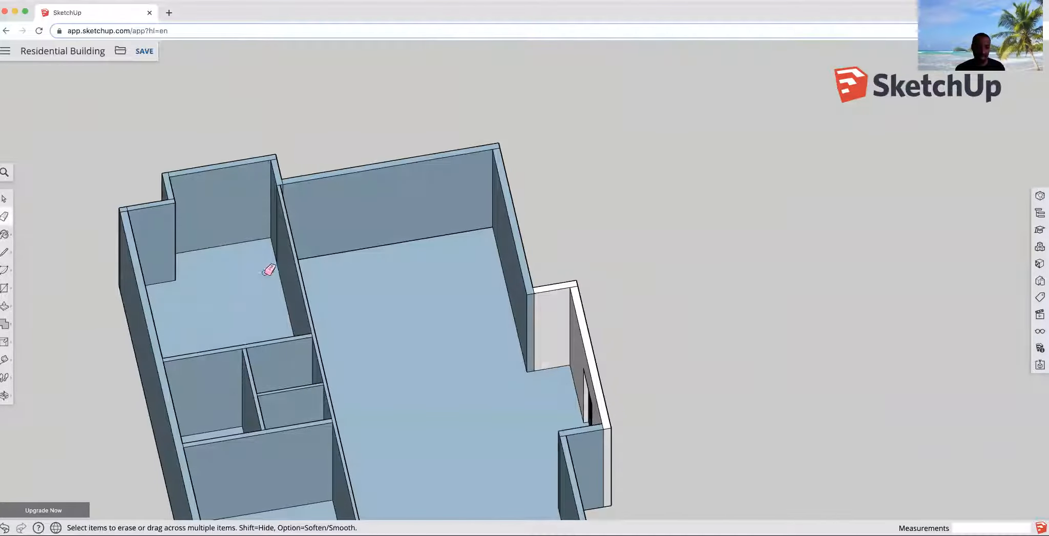
pyautogui.scroll(-5, 356, 325)
pyautogui.moveTo(358, 344)
pyautogui.mouseDown(button='middle')
pyautogui.moveTo(367, 297)
pyautogui.moveTo(283, 337)
pyautogui.moveTo(344, 300)
pyautogui.moveTo(274, 355)
pyautogui.moveTo(351, 295)
pyautogui.moveTo(507, 248)
pyautogui.moveTo(389, 320)
pyautogui.moveTo(663, 232)
pyautogui.moveTo(601, 305)
pyautogui.moveTo(642, 278)
pyautogui.mouseUp(button='middle')
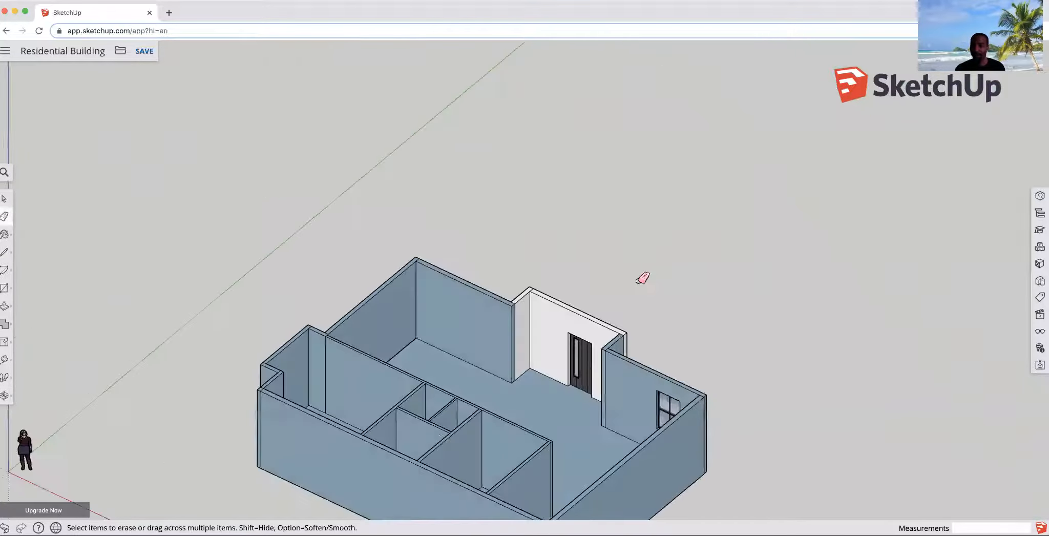
pyautogui.scroll(-4, 520, 227)
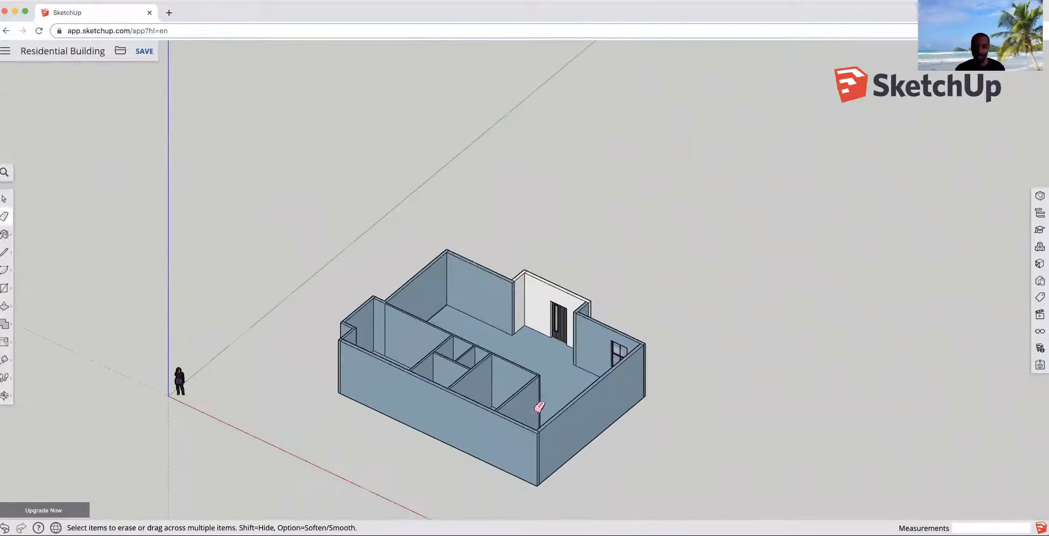
pyautogui.scroll(6, 514, 478)
pyautogui.scroll(2, 540, 457)
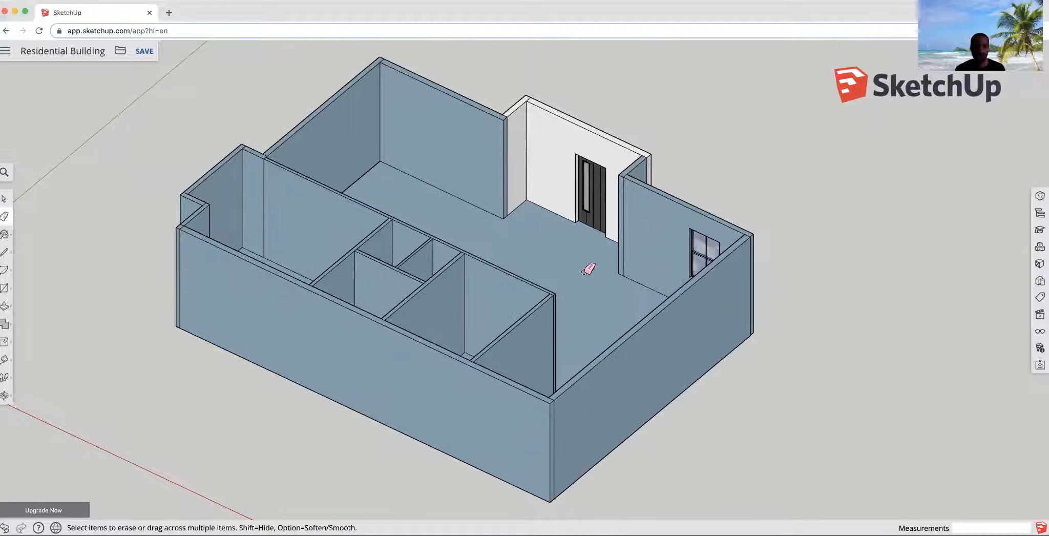
pyautogui.click(4, 198)
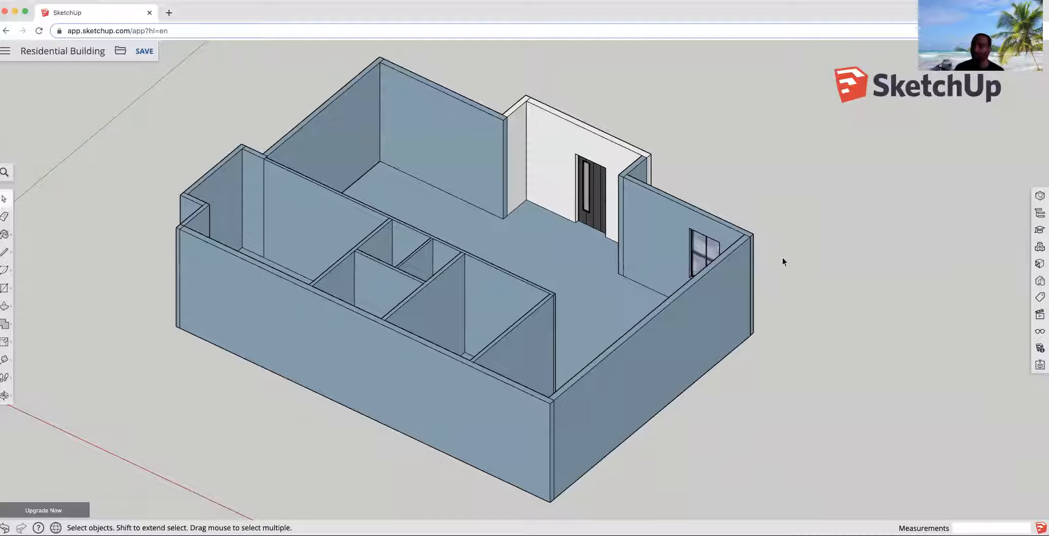
pyautogui.click(1039, 264)
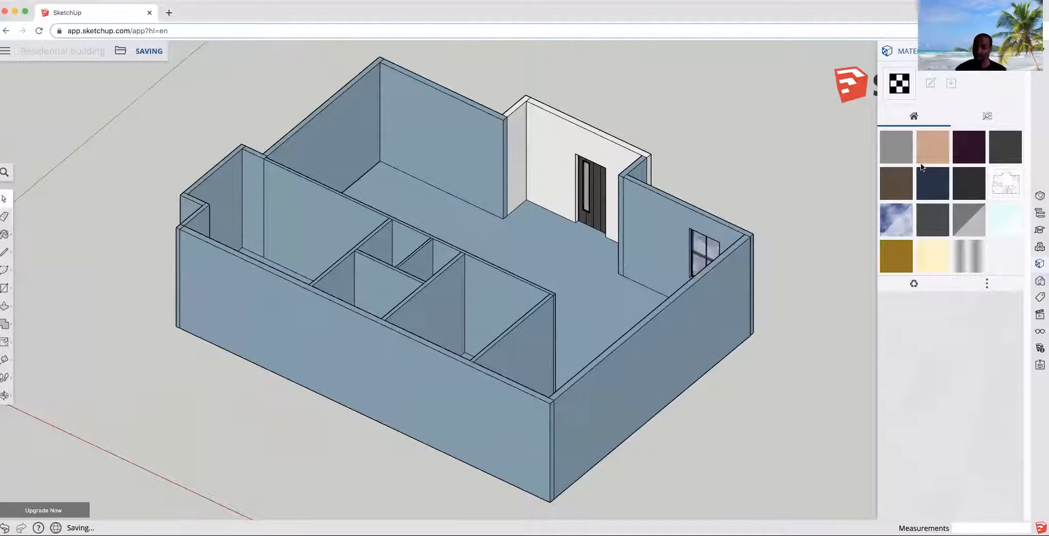
# - Browse the material categories, open Colors, and pick a light peach color
pyautogui.click(988, 117)
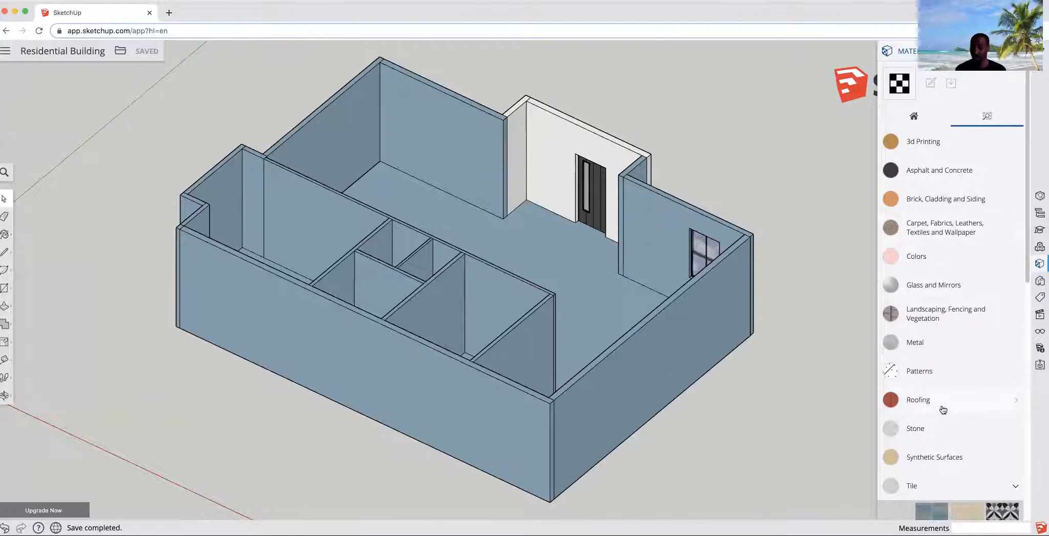
pyautogui.scroll(-1, 925, 448)
pyautogui.scroll(-1, 936, 391)
pyautogui.scroll(1, 934, 380)
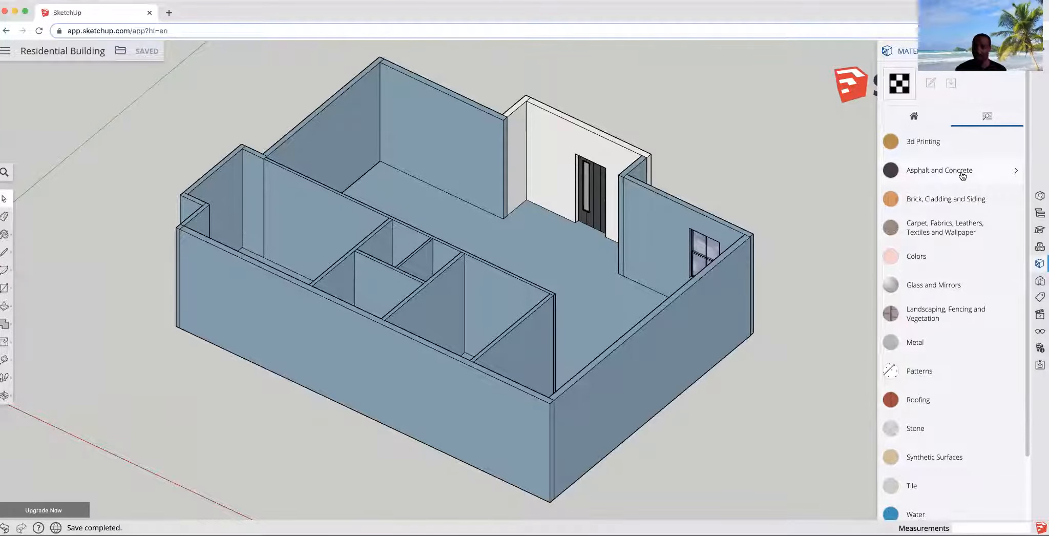
pyautogui.scroll(-3, 950, 286)
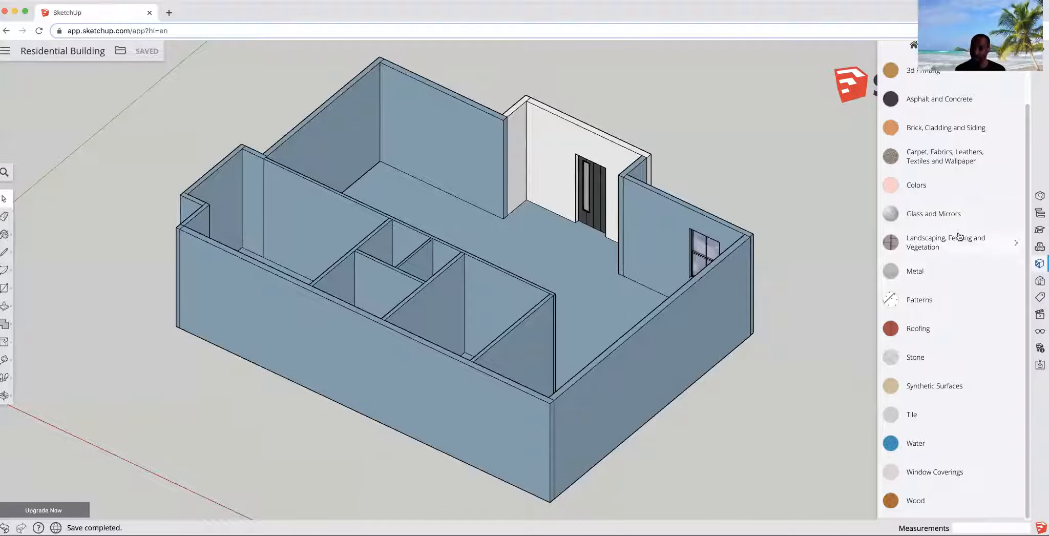
pyautogui.scroll(2, 959, 227)
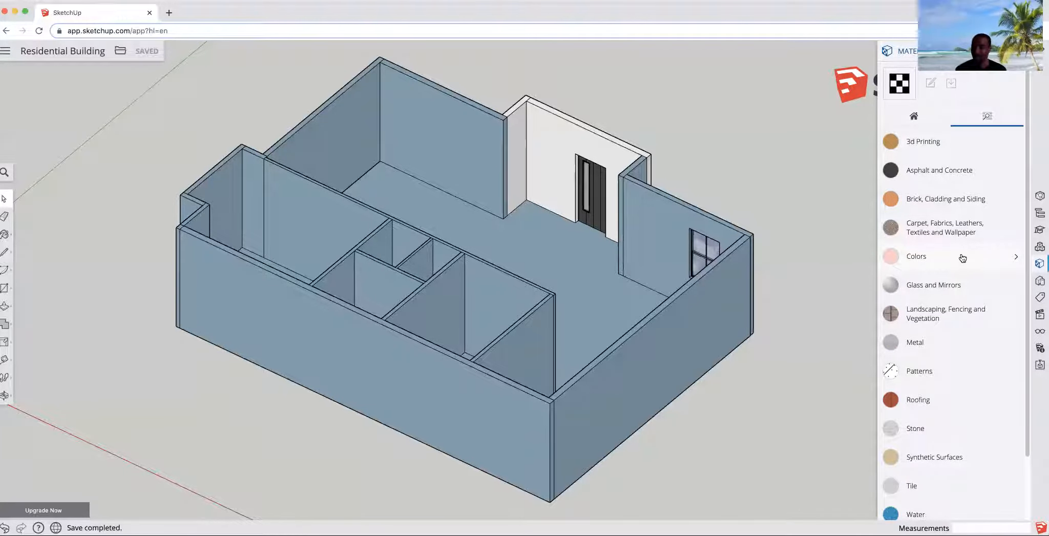
pyautogui.click(962, 258)
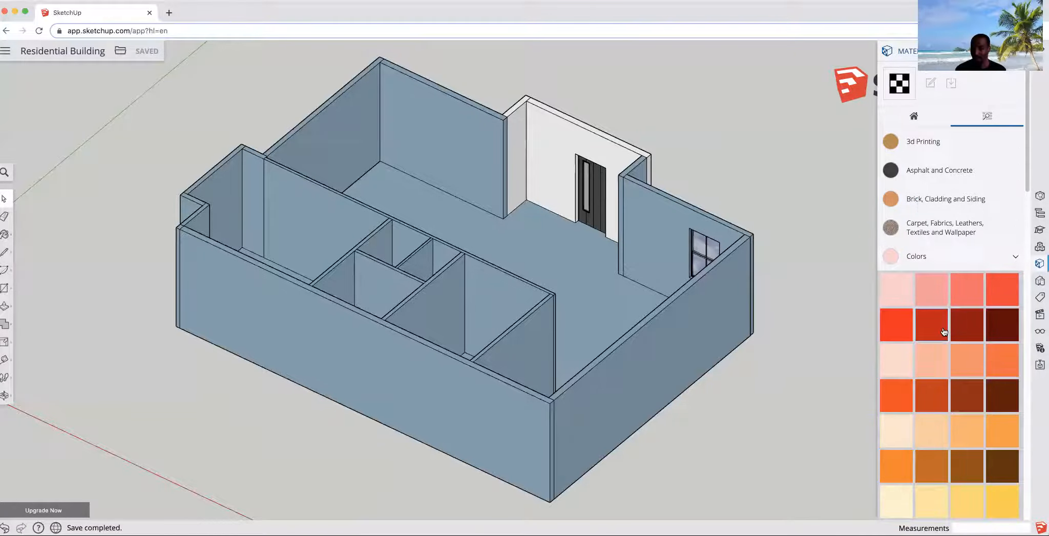
pyautogui.scroll(-3, 946, 320)
pyautogui.scroll(-2, 946, 321)
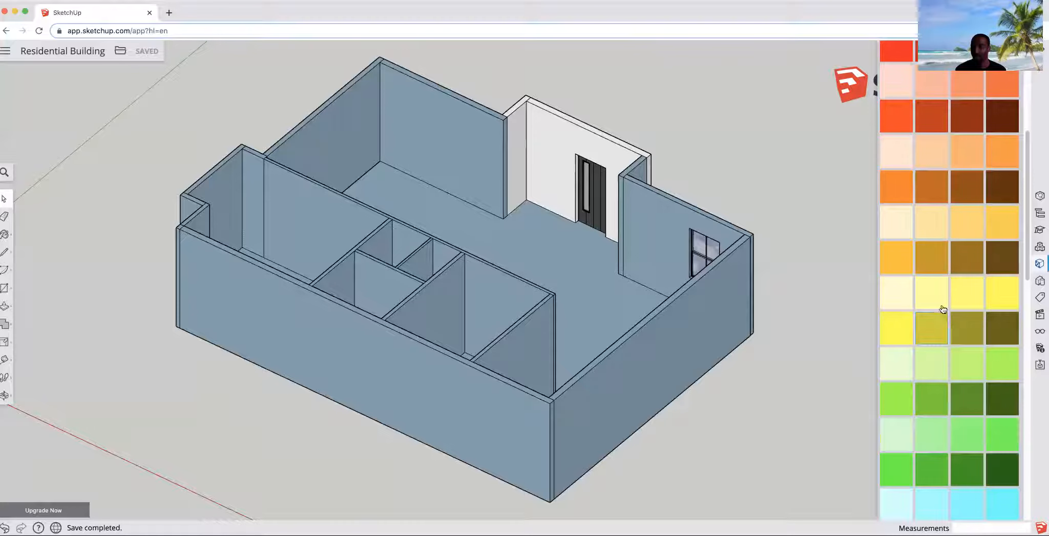
pyautogui.scroll(-1, 943, 309)
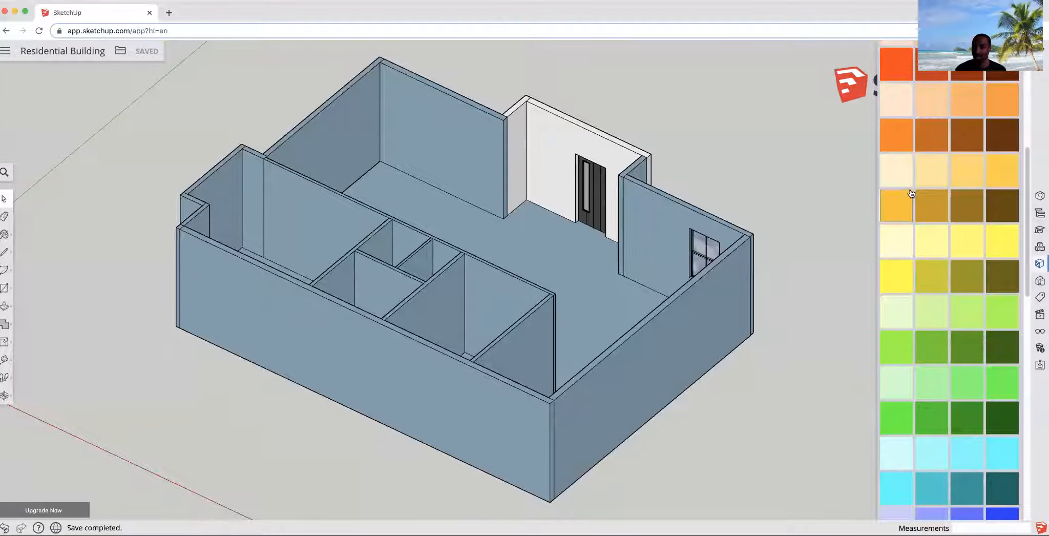
pyautogui.scroll(2, 922, 203)
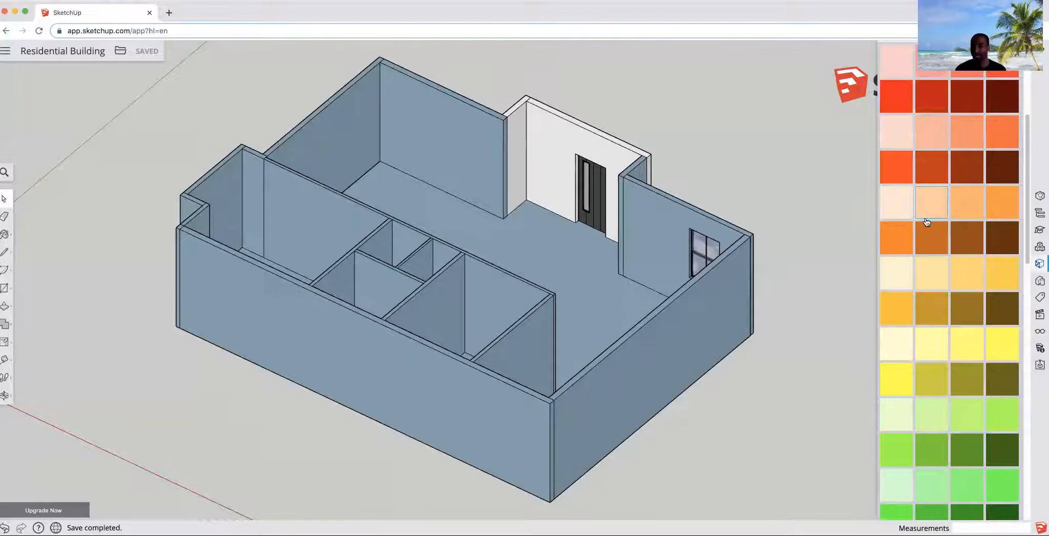
pyautogui.click(903, 215)
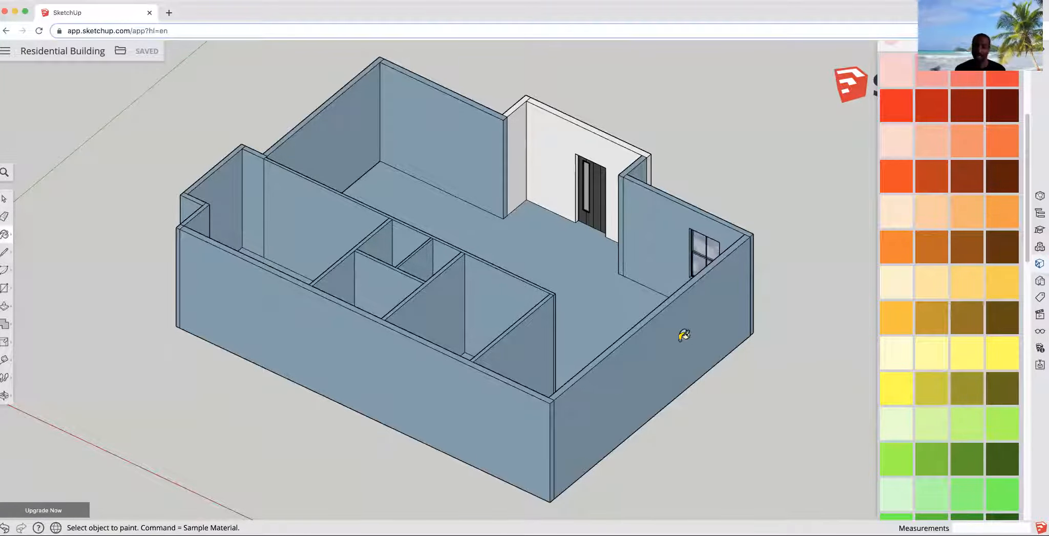
# - Paint the exterior walls along the two front sides light peach
pyautogui.click(646, 362)
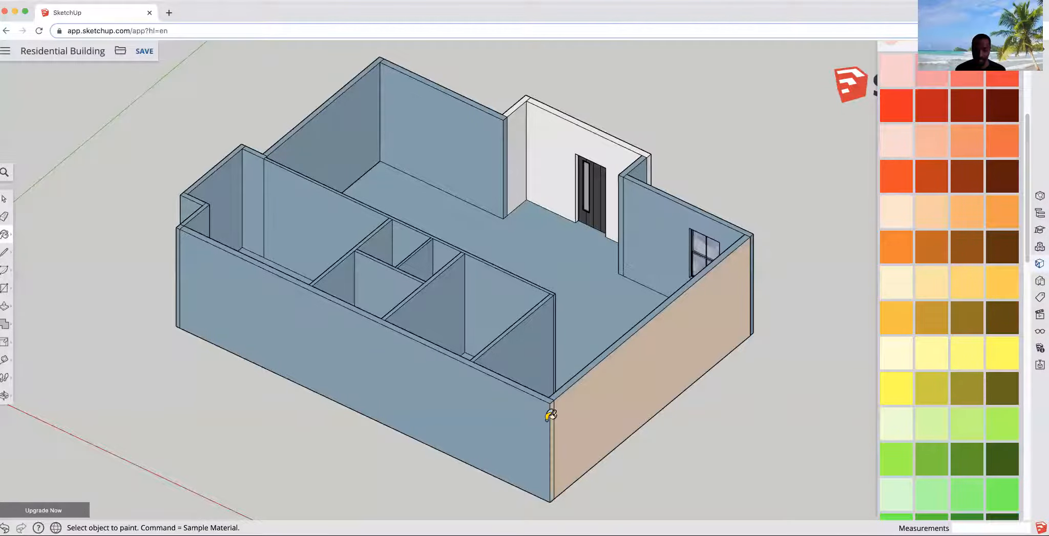
pyautogui.click(528, 416)
pyautogui.moveTo(463, 421)
pyautogui.mouseDown(button='middle')
pyautogui.moveTo(380, 445)
pyautogui.moveTo(606, 412)
pyautogui.moveTo(553, 407)
pyautogui.mouseUp(button='middle')
pyautogui.click(543, 404)
pyautogui.click(542, 407)
pyautogui.click(532, 413)
pyautogui.click(496, 416)
pyautogui.click(490, 421)
pyautogui.click(435, 422)
pyautogui.moveTo(440, 402)
pyautogui.mouseDown(button='middle')
pyautogui.moveTo(831, 337)
pyautogui.moveTo(681, 352)
pyautogui.mouseUp(button='middle')
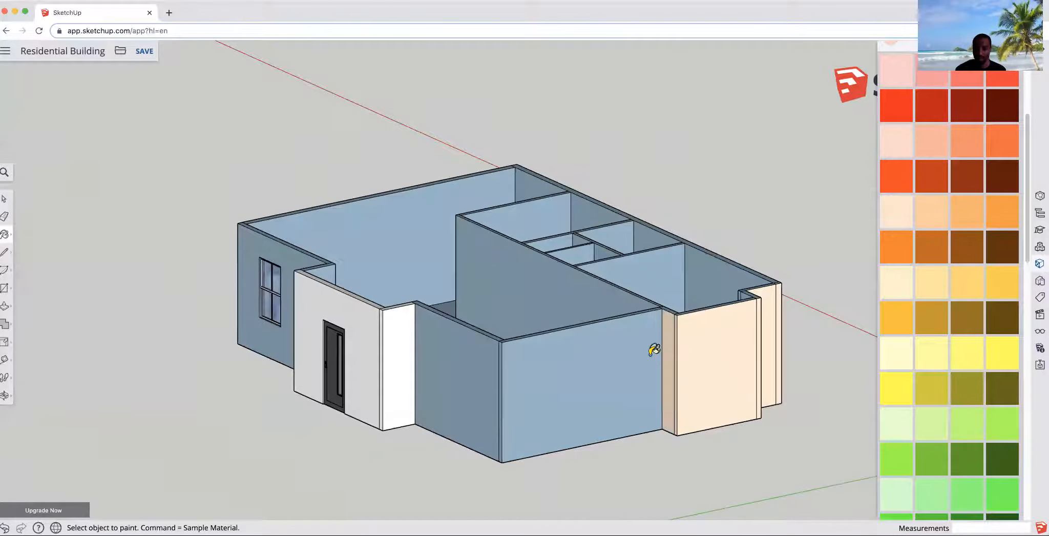
# - Paint the exterior walls around the entry light peach
pyautogui.click(666, 348)
pyautogui.click(648, 351)
pyautogui.click(500, 367)
pyautogui.click(433, 381)
pyautogui.moveTo(433, 382)
pyautogui.mouseDown(button='middle')
pyautogui.moveTo(569, 376)
pyautogui.moveTo(481, 367)
pyautogui.mouseUp(button='middle')
pyautogui.click(468, 366)
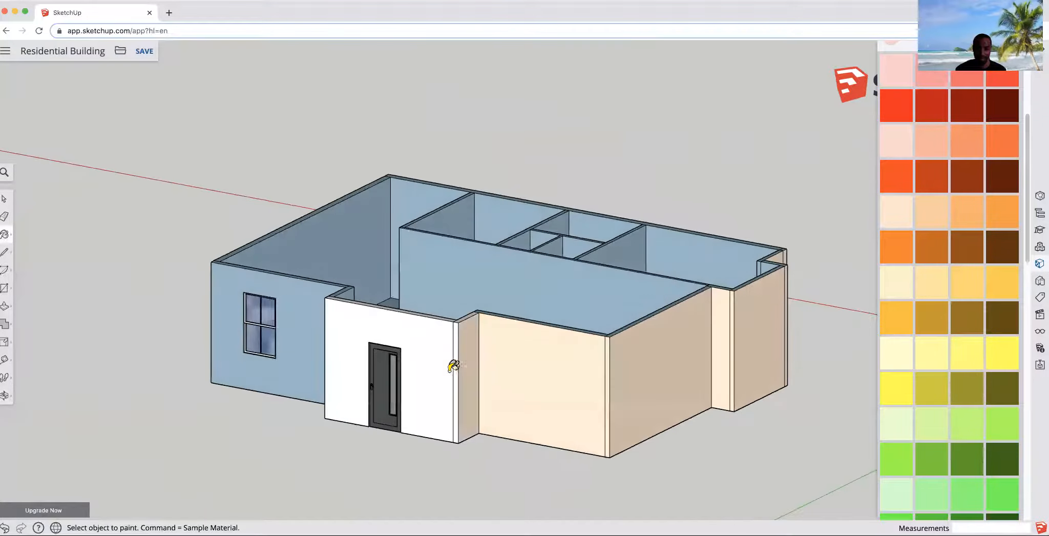
pyautogui.click(455, 362)
pyautogui.click(412, 360)
pyautogui.moveTo(412, 360)
pyautogui.mouseDown(button='middle')
pyautogui.moveTo(486, 389)
pyautogui.moveTo(666, 372)
pyautogui.moveTo(610, 347)
pyautogui.mouseUp(button='middle')
pyautogui.click(612, 346)
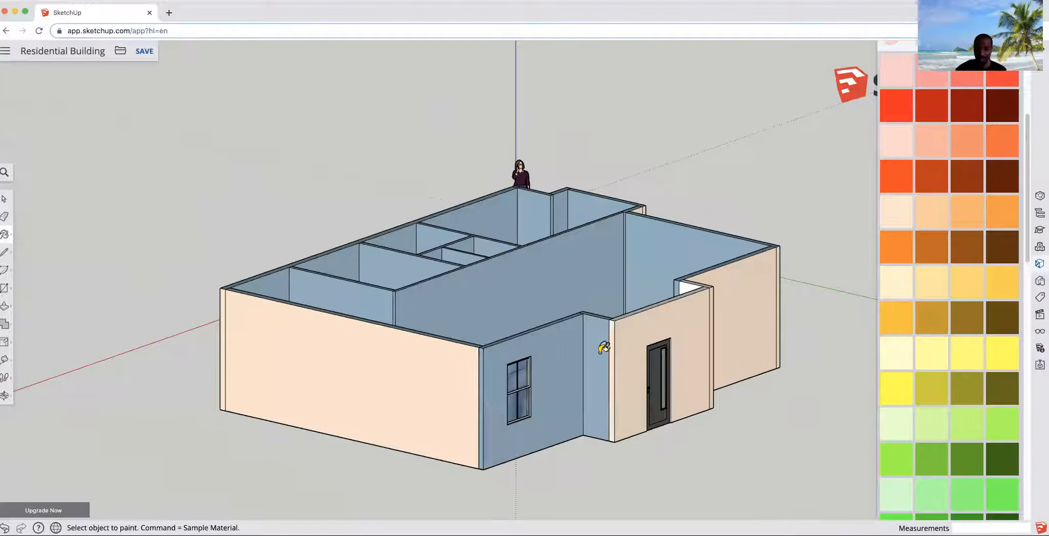
# - Paint the remaining exterior walls beside the window light peach
pyautogui.click(598, 349)
pyautogui.click(563, 364)
pyautogui.click(481, 368)
pyautogui.moveTo(510, 452)
pyautogui.mouseDown(button='middle')
pyautogui.moveTo(570, 415)
pyautogui.moveTo(554, 428)
pyautogui.moveTo(638, 410)
pyautogui.mouseUp(button='middle')
pyautogui.scroll(3, 417, 323)
pyautogui.moveTo(593, 351); pyautogui.dragTo(457, 300, button='middle')
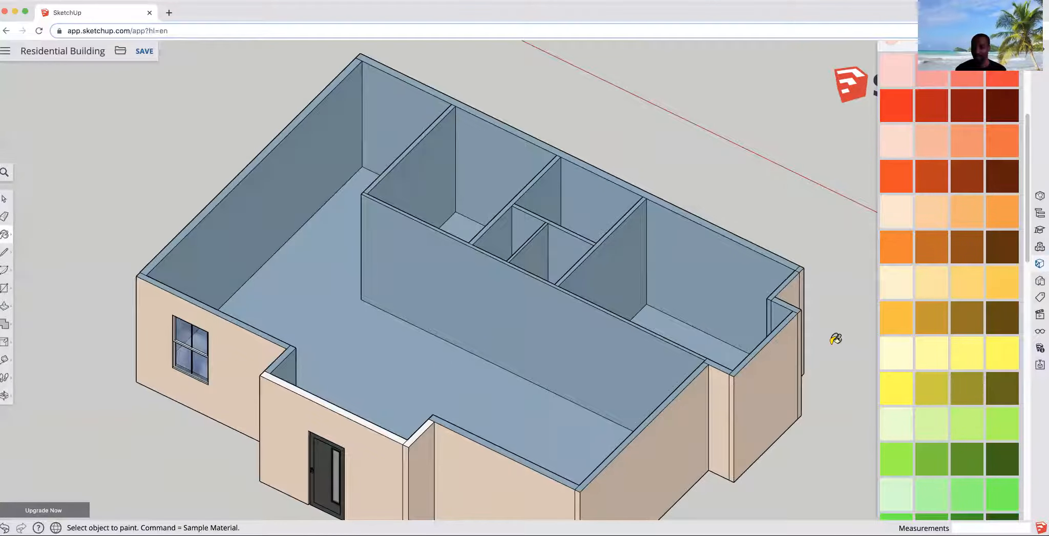
# - Paint the interior face of the wall behind the window light peach
pyautogui.scroll(-10, 952, 246)
pyautogui.scroll(-8, 972, 317)
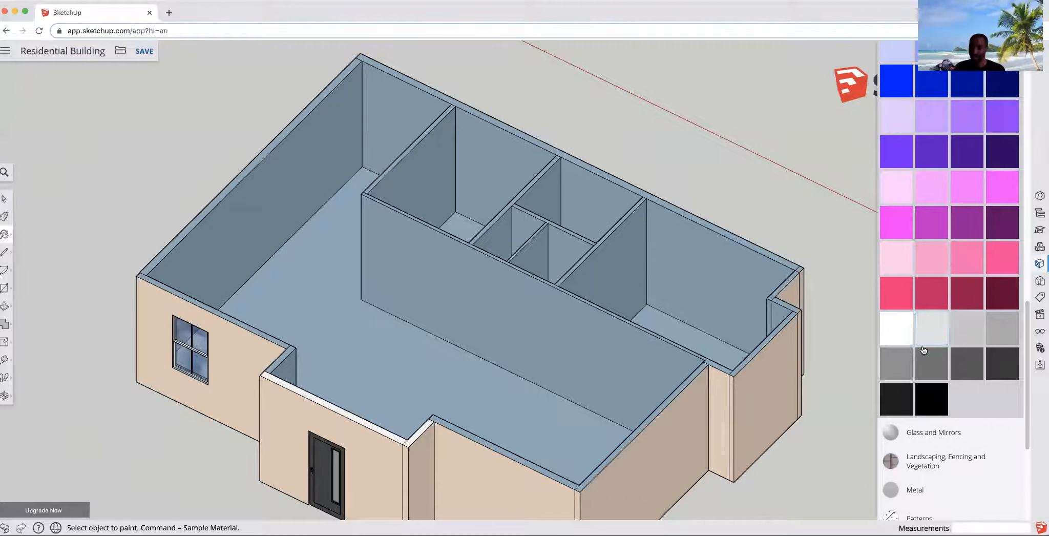
pyautogui.scroll(8, 929, 327)
pyautogui.scroll(5, 940, 298)
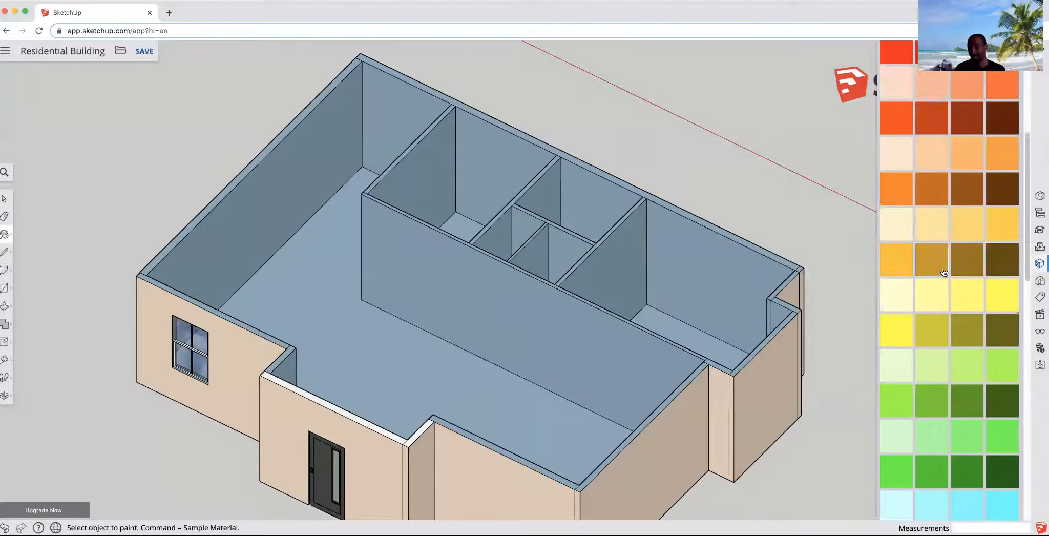
pyautogui.scroll(1, 924, 166)
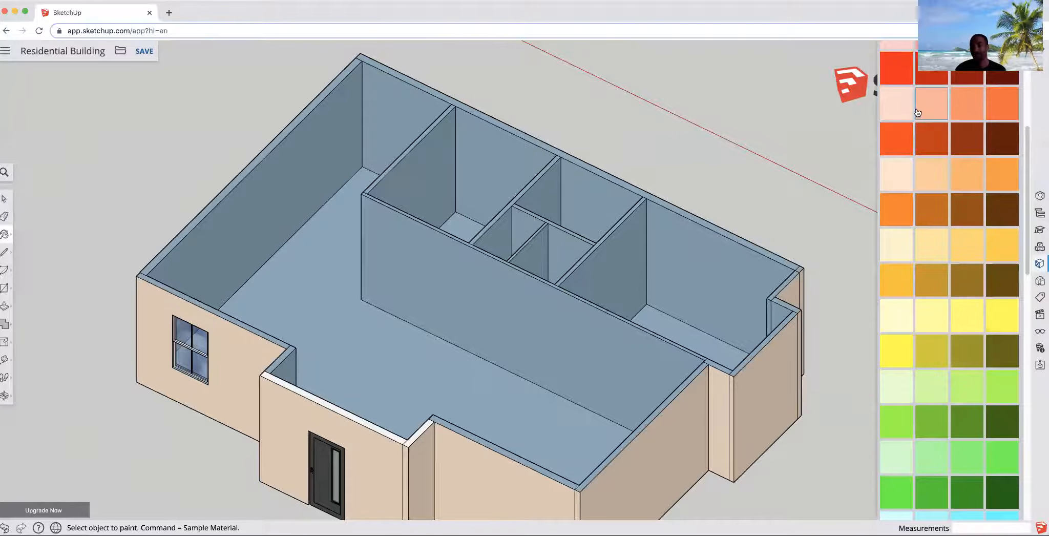
pyautogui.scroll(5, 953, 228)
pyautogui.scroll(-3, 947, 230)
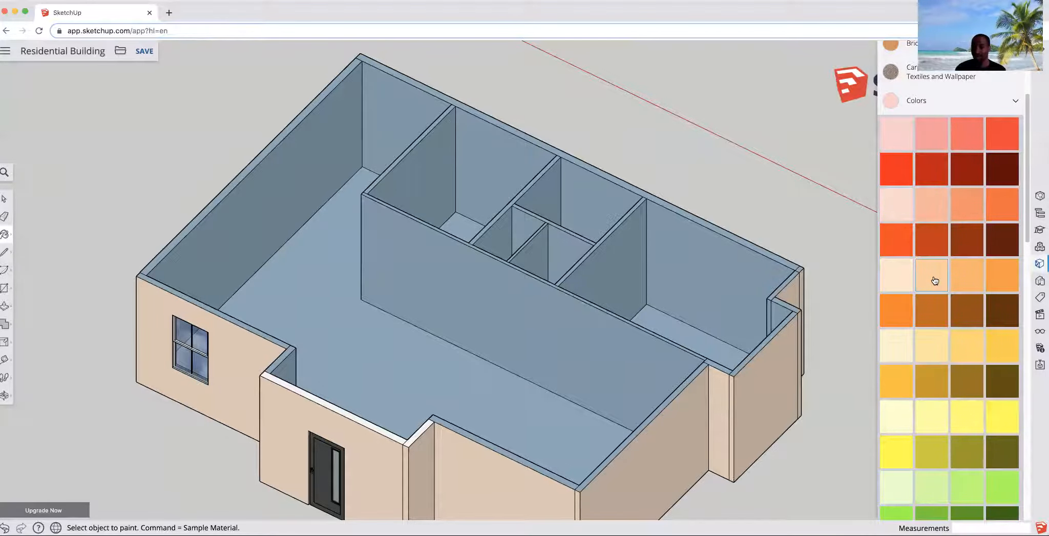
pyautogui.click(259, 233)
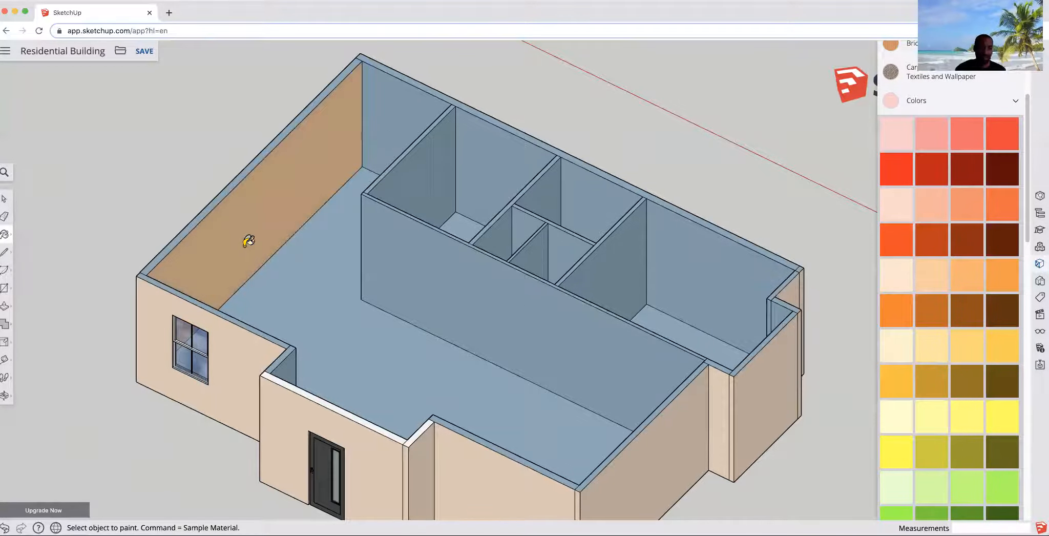
# - Paint the interior partition walls facing the main living area light peach
pyautogui.moveTo(362, 318)
pyautogui.mouseDown(button='middle')
pyautogui.moveTo(735, 248)
pyautogui.moveTo(358, 327)
pyautogui.mouseUp(button='middle')
pyautogui.click(389, 332)
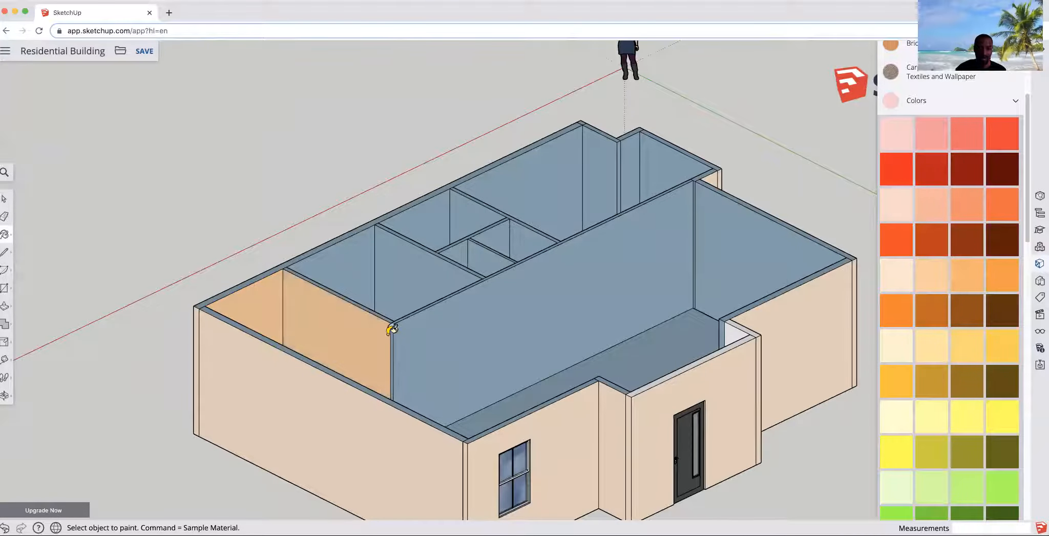
pyautogui.click(407, 330)
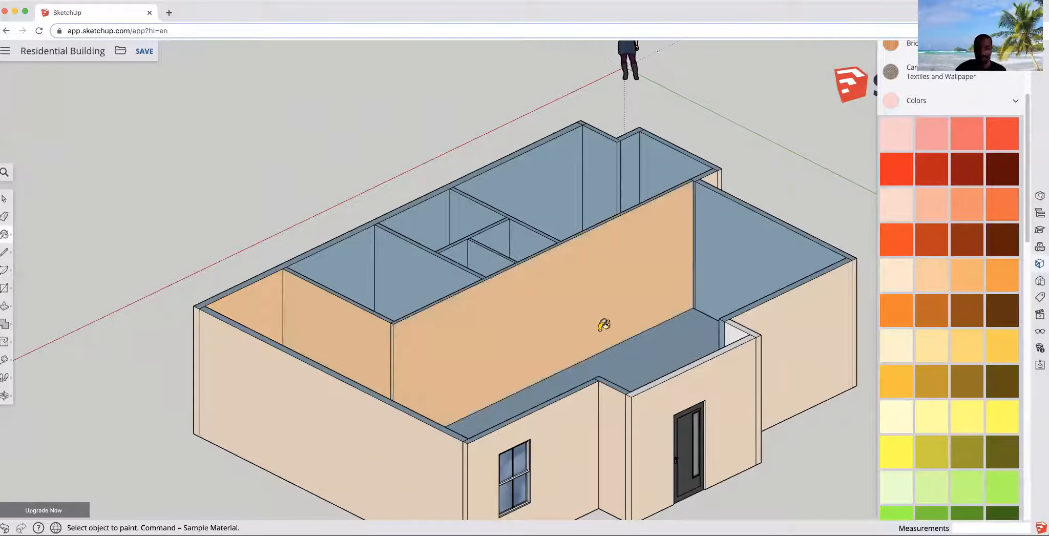
pyautogui.moveTo(542, 344); pyautogui.dragTo(725, 287, button='middle')
pyautogui.click(741, 262)
# - Paint the interior walls around the entry and the back corner light peach
pyautogui.scroll(8, 713, 198)
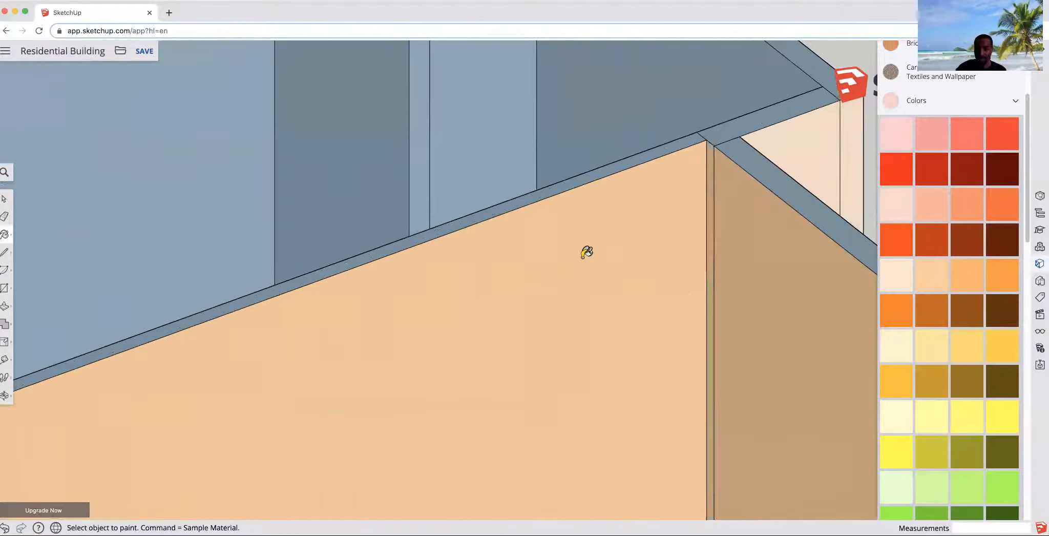
pyautogui.scroll(-10, 567, 267)
pyautogui.moveTo(335, 370); pyautogui.dragTo(775, 283, button='middle')
pyautogui.click(763, 283)
pyautogui.click(766, 283)
pyautogui.click(786, 288)
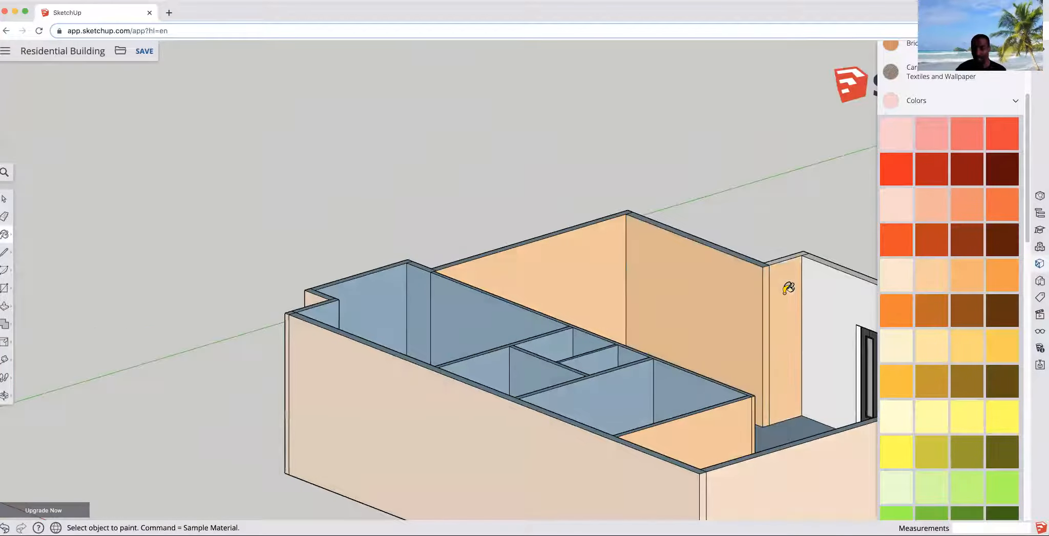
pyautogui.click(810, 287)
pyautogui.moveTo(598, 319)
pyautogui.mouseDown(button='middle')
pyautogui.moveTo(805, 320)
pyautogui.moveTo(627, 176)
pyautogui.mouseUp(button='middle')
pyautogui.click(622, 182)
pyautogui.click(625, 180)
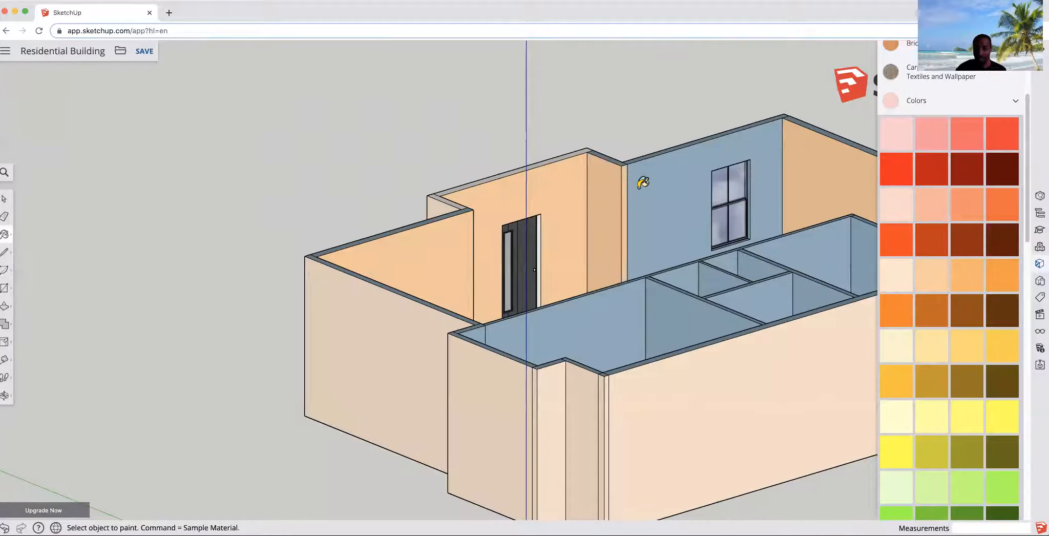
pyautogui.click(676, 182)
# - Open the Wood category and apply a striped wood plank texture to the main floor
pyautogui.moveTo(629, 220)
pyautogui.mouseDown(button='middle')
pyautogui.moveTo(248, 309)
pyautogui.moveTo(140, 353)
pyautogui.moveTo(56, 328)
pyautogui.mouseUp(button='middle')
pyautogui.moveTo(354, 350); pyautogui.dragTo(220, 348, button='middle')
pyautogui.scroll(-3, 487, 339)
pyautogui.moveTo(520, 302)
pyautogui.mouseDown(button='middle')
pyautogui.moveTo(536, 328)
pyautogui.moveTo(413, 361)
pyautogui.mouseUp(button='middle')
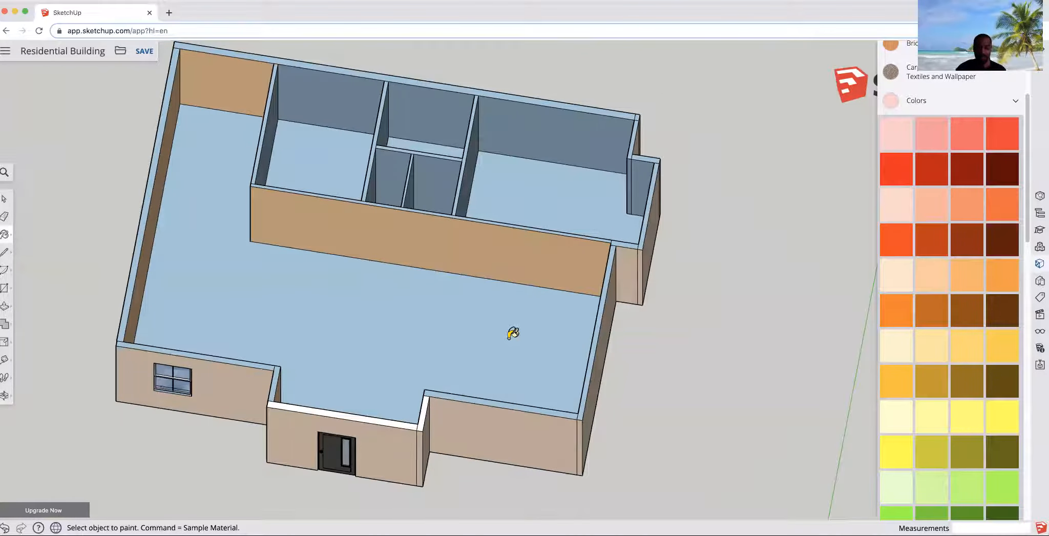
pyautogui.click(1008, 105)
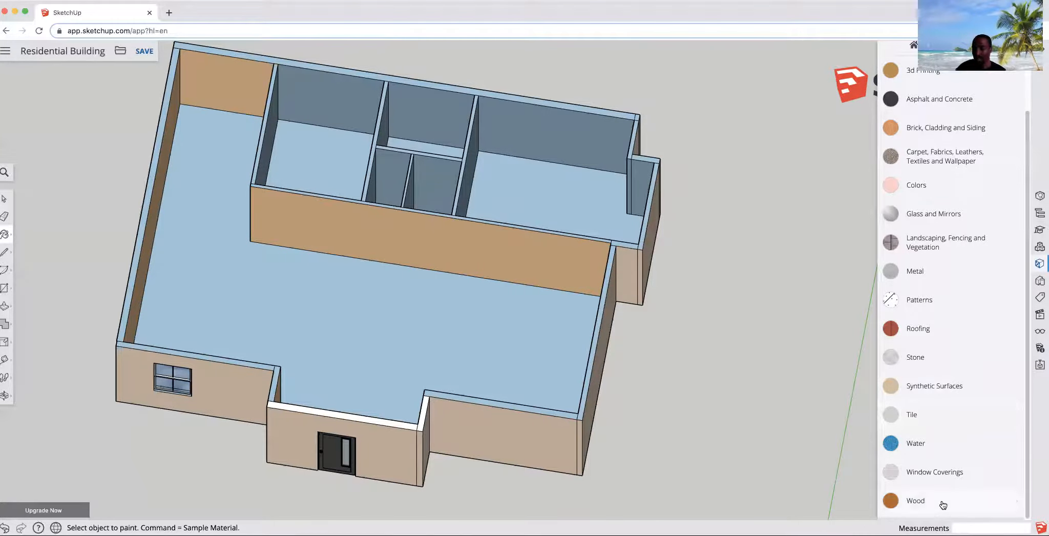
pyautogui.click(916, 500)
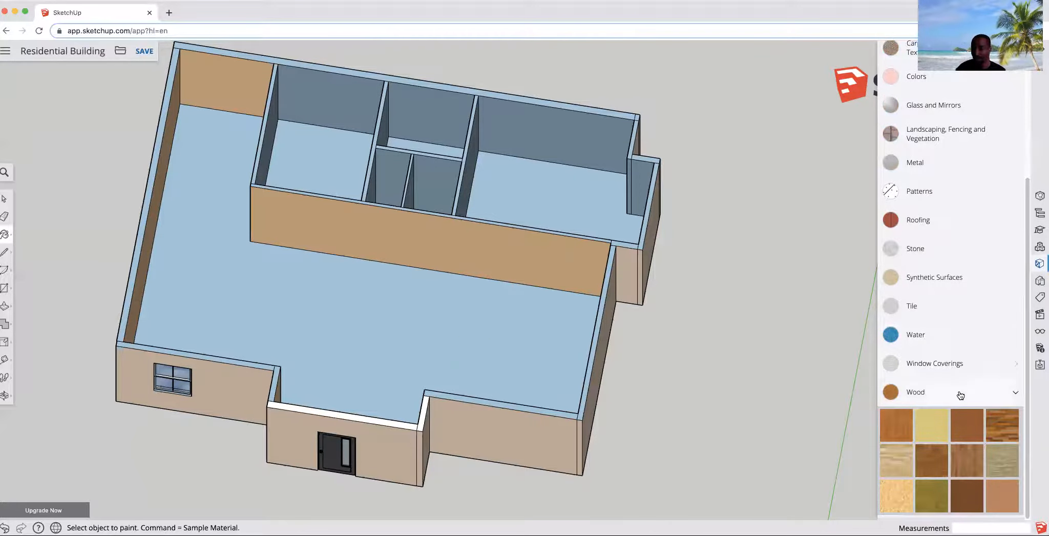
pyautogui.click(1001, 432)
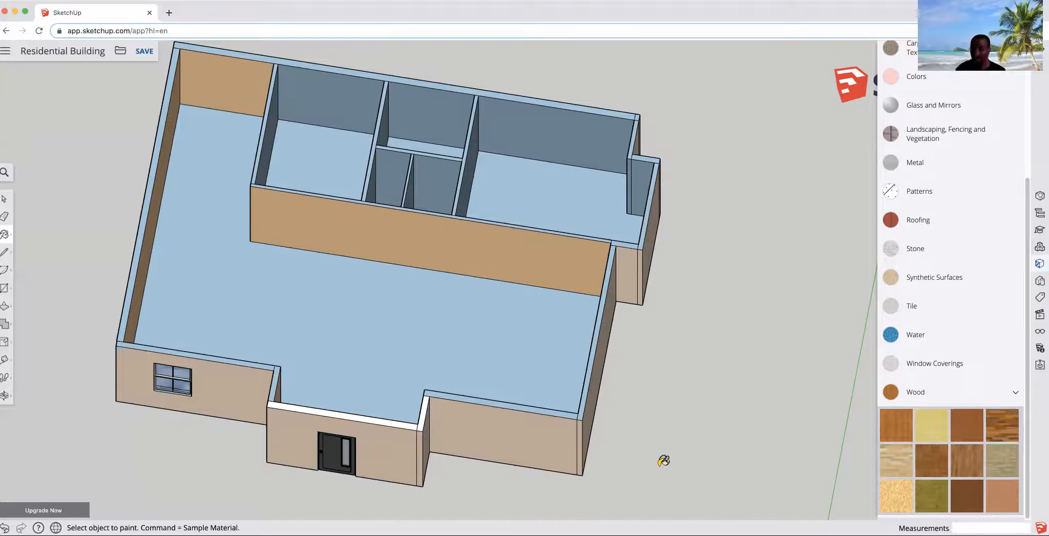
pyautogui.click(358, 338)
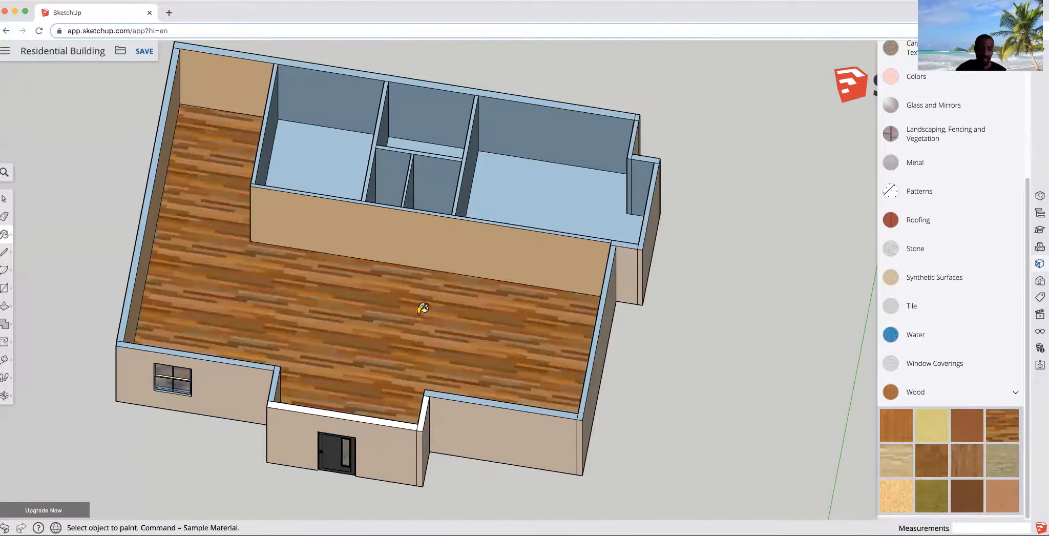
# - Open the Tile category and apply a light marble tile to the floor of the small room beside the bathrooms
pyautogui.moveTo(503, 326)
pyautogui.mouseDown(button='middle')
pyautogui.moveTo(290, 250)
pyautogui.moveTo(433, 332)
pyautogui.moveTo(424, 318)
pyautogui.moveTo(642, 378)
pyautogui.mouseUp(button='middle')
pyautogui.scroll(-3, 614, 397)
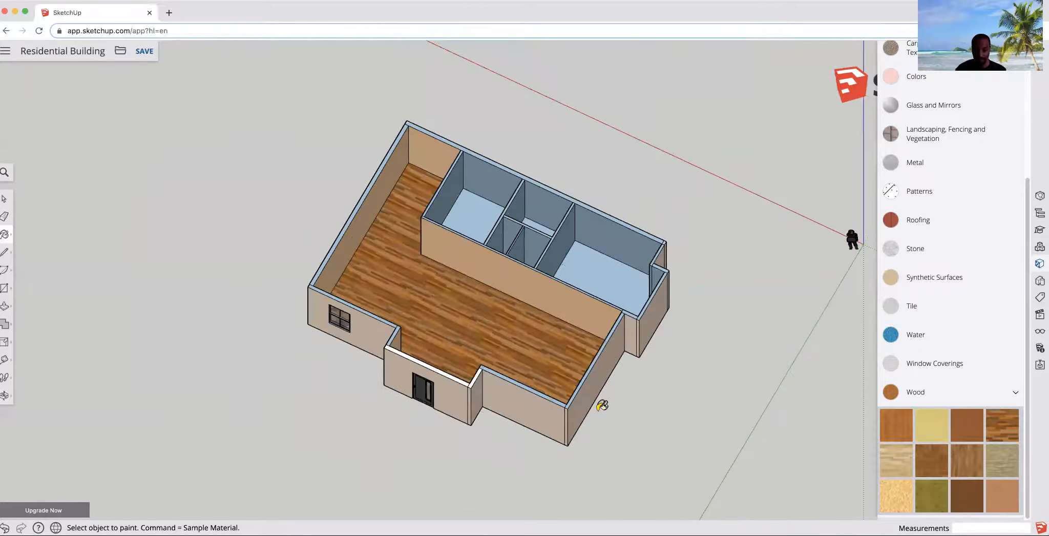
pyautogui.scroll(2, 515, 177)
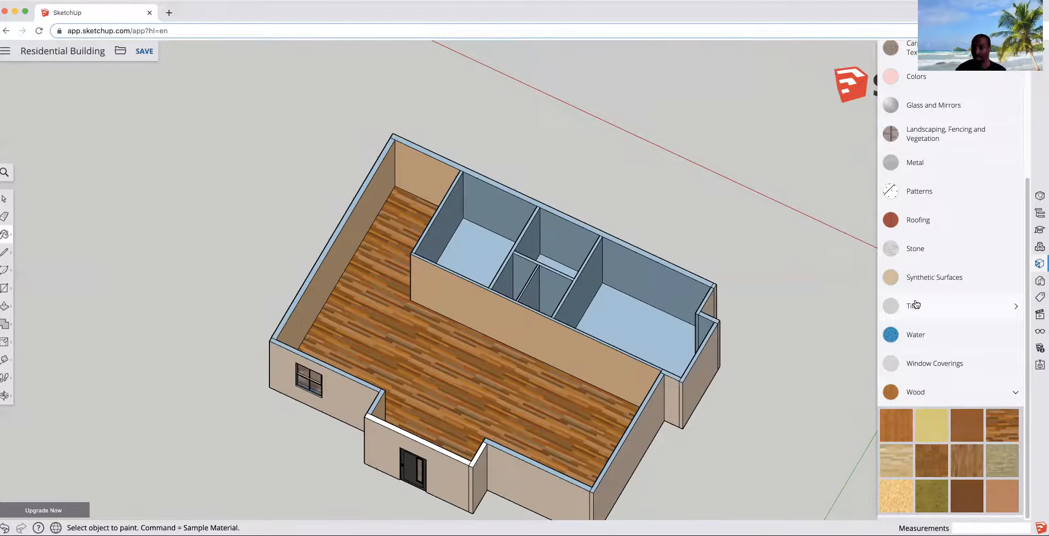
pyautogui.click(955, 315)
pyautogui.scroll(-2, 953, 362)
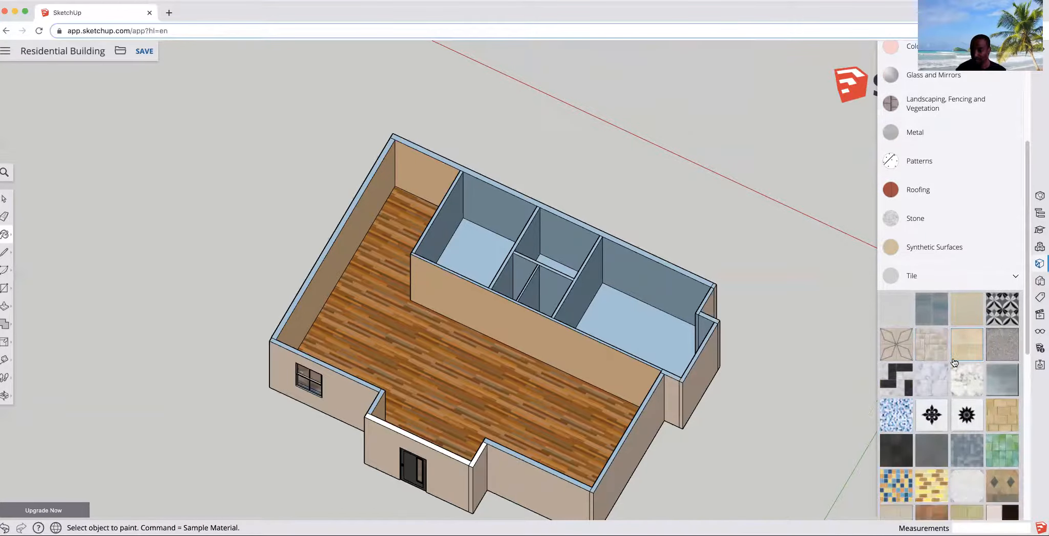
pyautogui.scroll(-1, 953, 362)
pyautogui.click(955, 365)
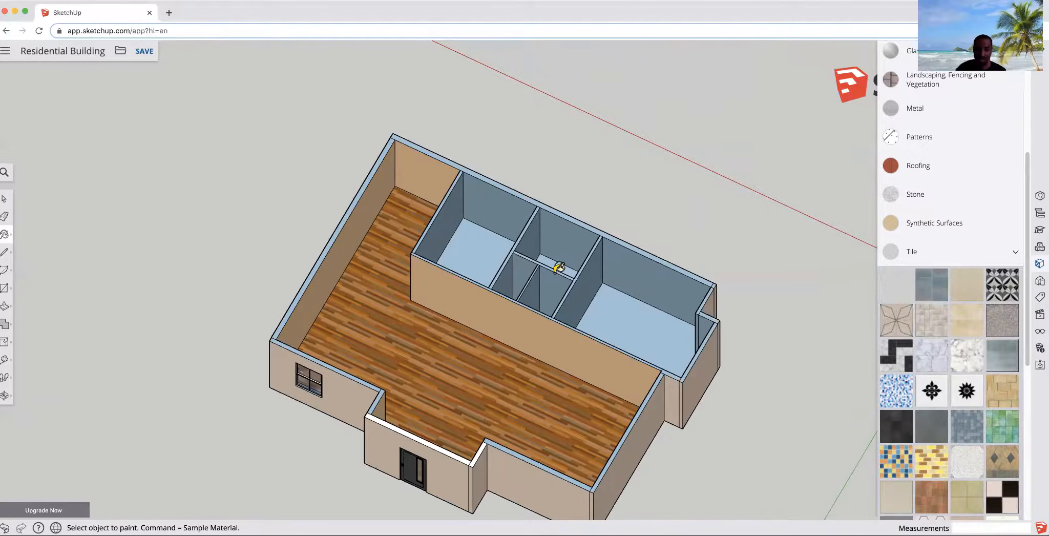
pyautogui.click(486, 250)
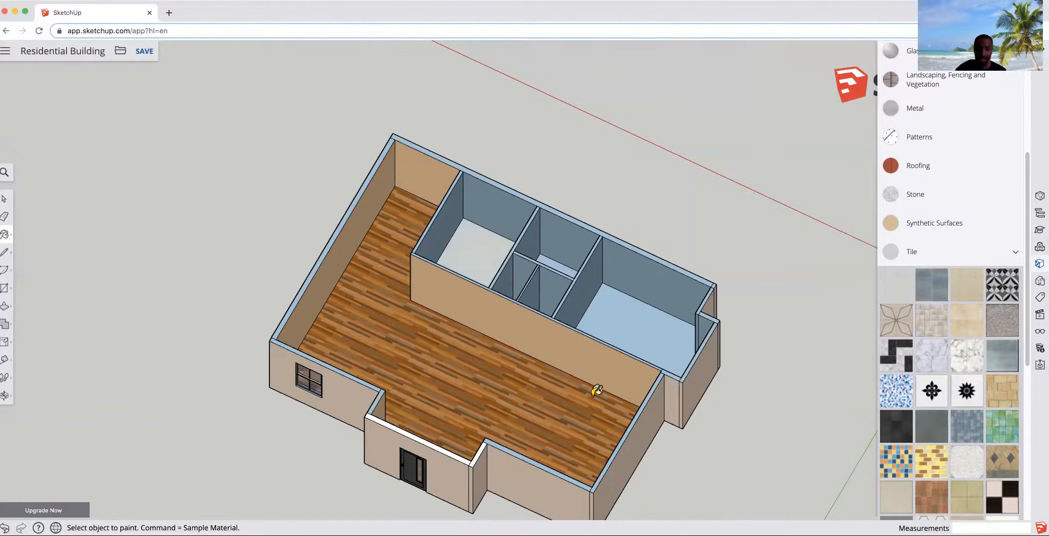
# - Apply the wood plank texture to the floor of the room at the far end
pyautogui.moveTo(499, 303)
pyautogui.mouseDown(button='middle')
pyautogui.moveTo(728, 407)
pyautogui.moveTo(578, 306)
pyautogui.moveTo(606, 310)
pyautogui.mouseUp(button='middle')
pyautogui.moveTo(621, 352)
pyautogui.mouseDown(button='middle')
pyautogui.moveTo(590, 355)
pyautogui.moveTo(622, 299)
pyautogui.mouseUp(button='middle')
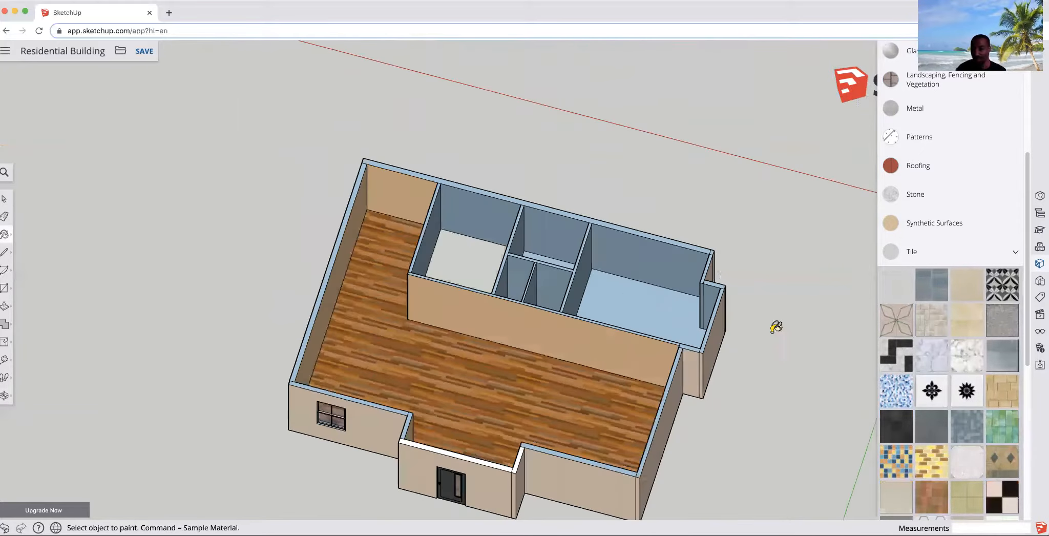
pyautogui.click(945, 260)
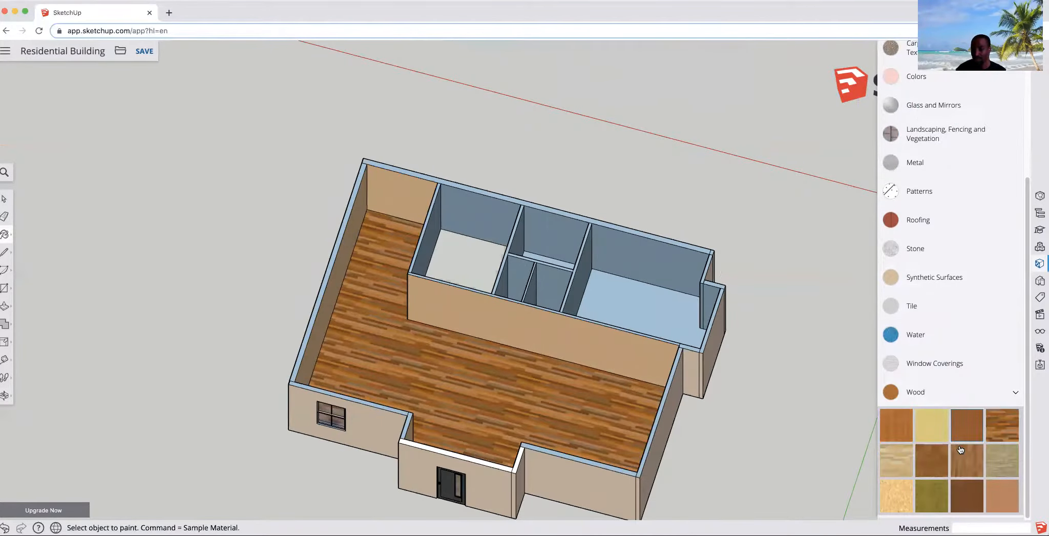
pyautogui.click(644, 296)
pyautogui.moveTo(572, 376); pyautogui.dragTo(540, 385, button='middle')
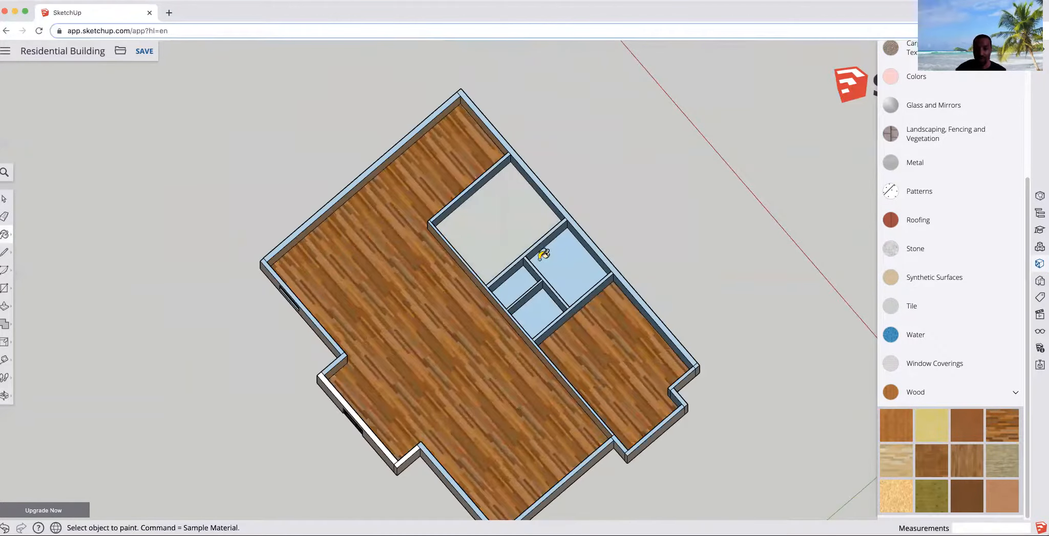
pyautogui.moveTo(523, 312); pyautogui.dragTo(556, 274, button='middle')
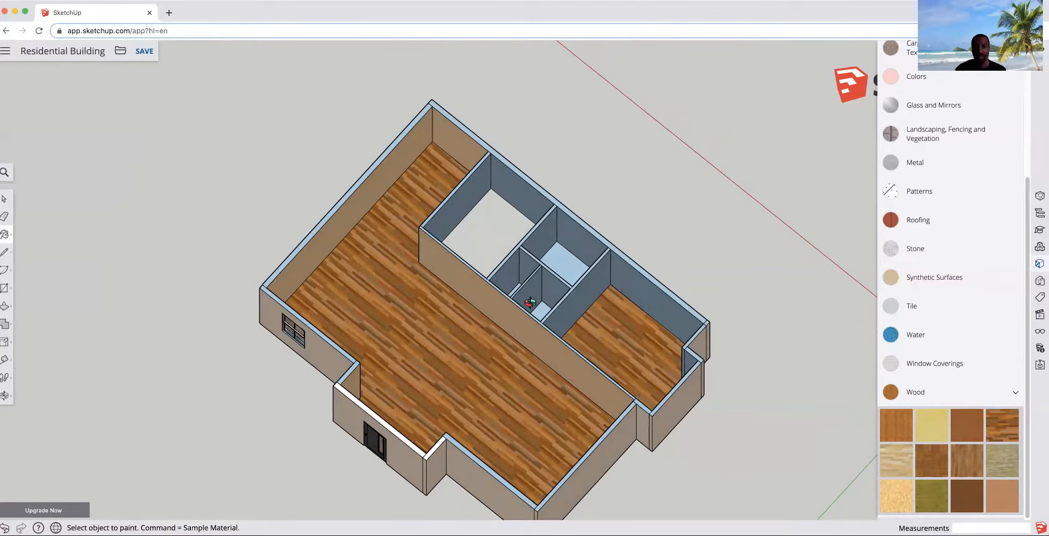
pyautogui.moveTo(530, 303); pyautogui.dragTo(579, 53, button='middle')
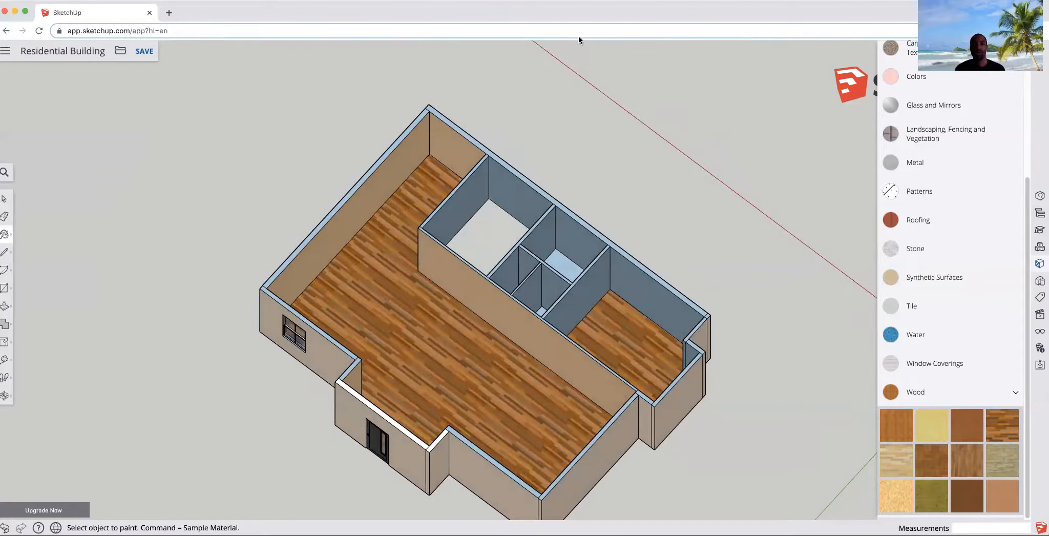